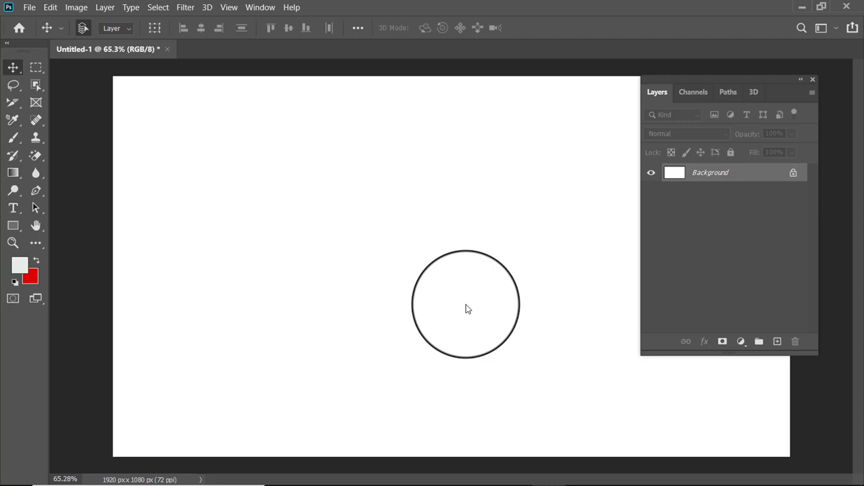
Select the Pattern Stamp Tool from the Clone Stamp flyout and set brush size 50
{"action": "left_click", "coordinate": [41, 138]}
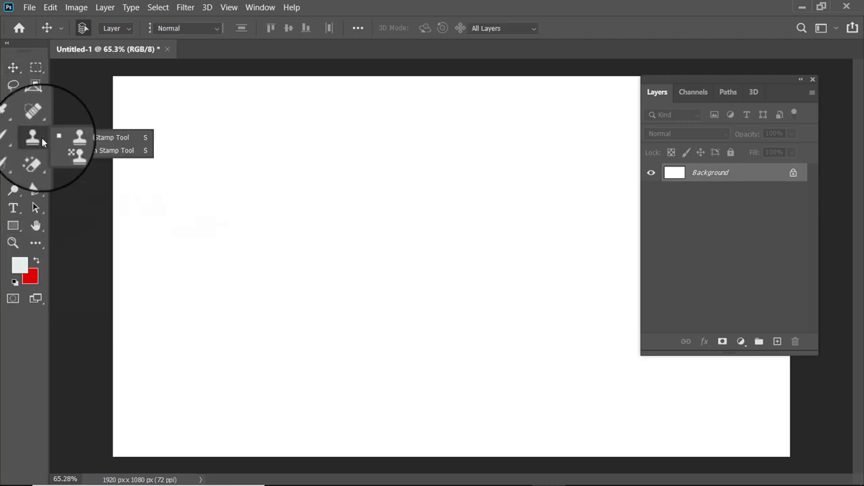
{"action": "left_click", "coordinate": [90, 154]}
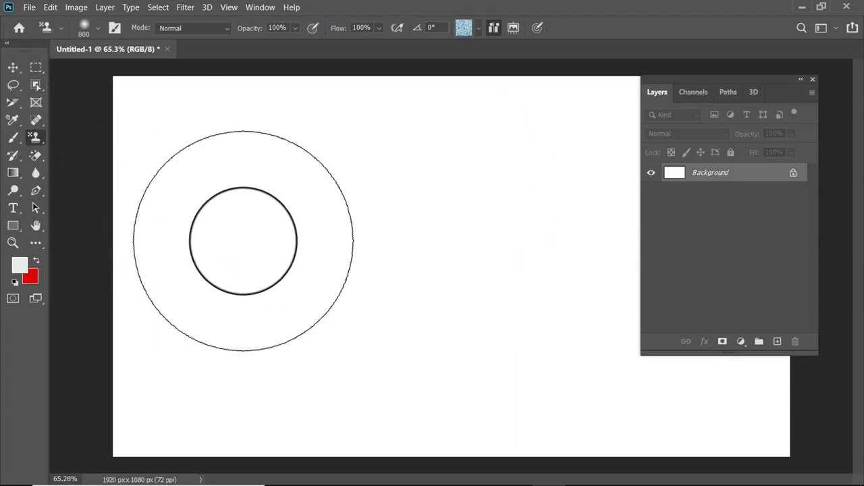
{"action": "key", "text": "bracketleft"}
{"action": "key", "text": "bracketleft"}
{"action": "key", "text": "bracketleft"}
{"action": "key", "text": "bracketleft"}
{"action": "key", "text": "bracketleft"}
{"action": "key", "text": "bracketleft"}
{"action": "key", "text": "bracketleft"}
{"action": "key", "text": "bracketright"}
{"action": "key", "text": "bracketright"}
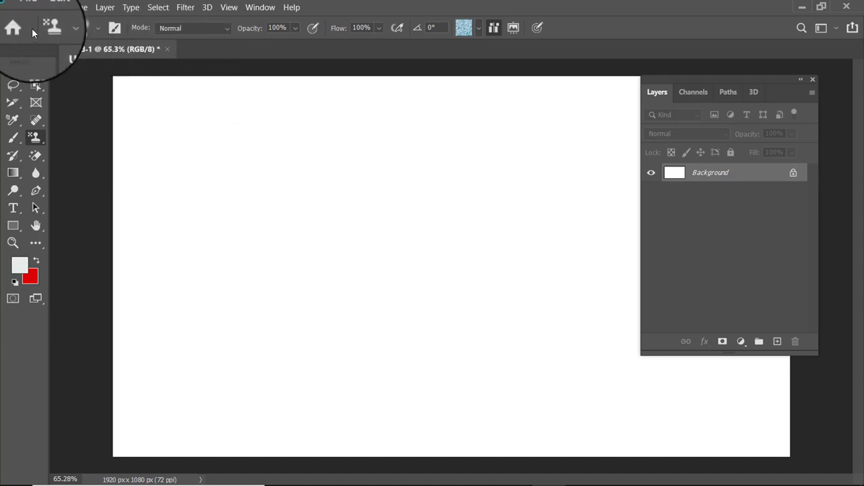
{"action": "left_click", "coordinate": [212, 28]}
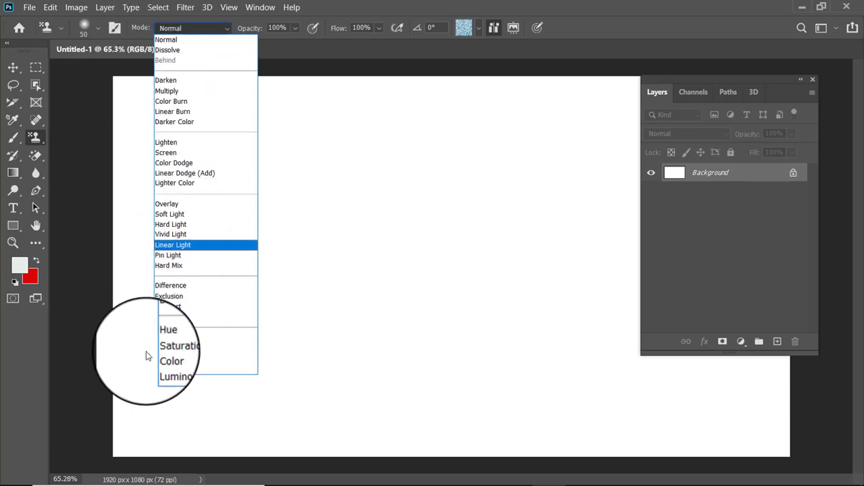
{"action": "left_click", "coordinate": [194, 28]}
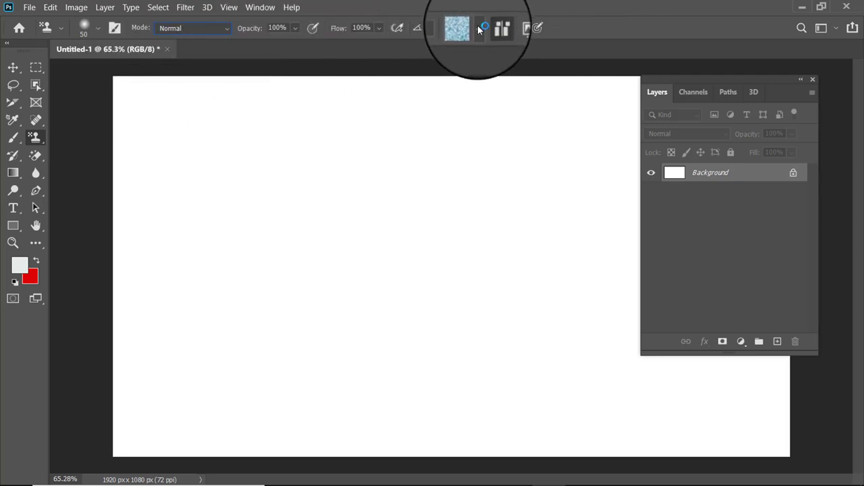
Open the pattern picker, collapse the Water group, and glance at the picker's options menu
{"action": "left_click", "coordinate": [477, 29]}
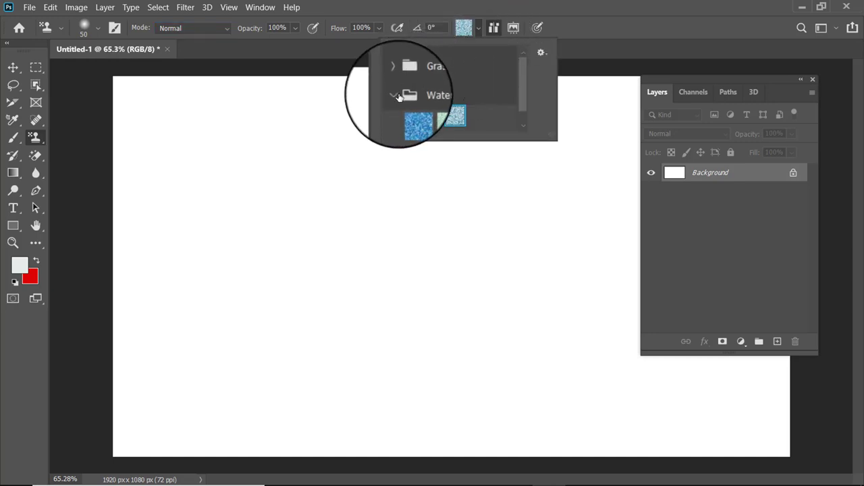
{"action": "left_click", "coordinate": [404, 94]}
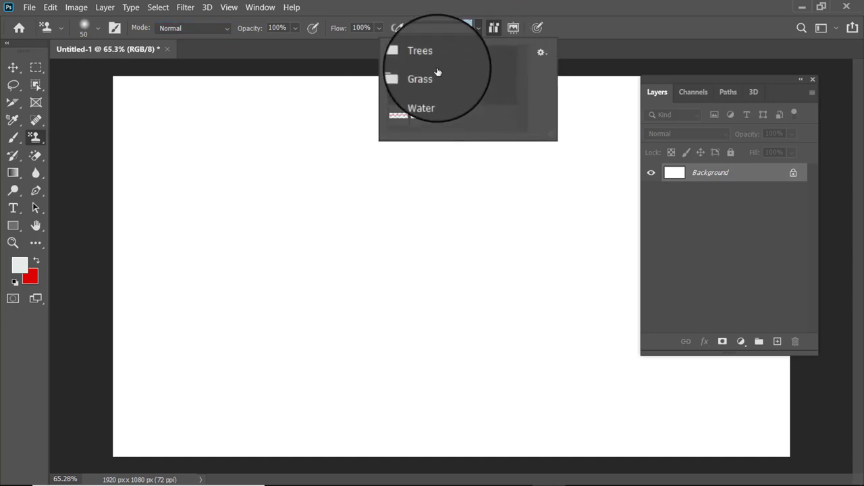
{"action": "left_click", "coordinate": [541, 53]}
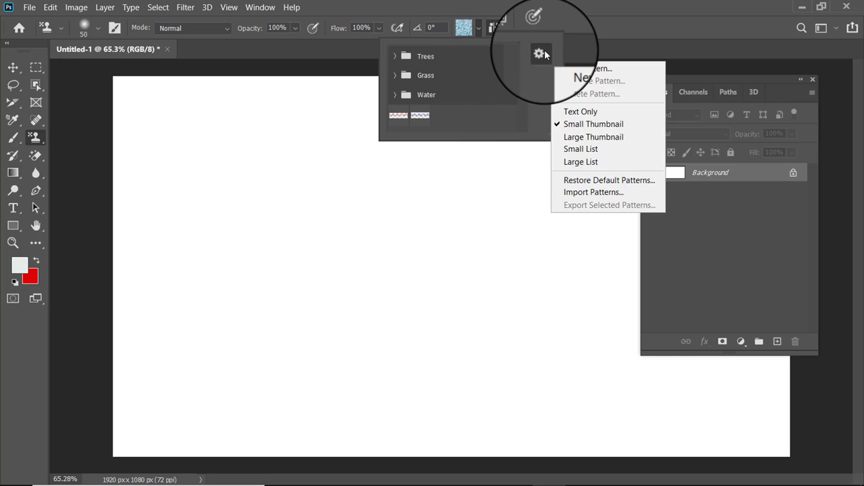
{"action": "left_click", "coordinate": [540, 53]}
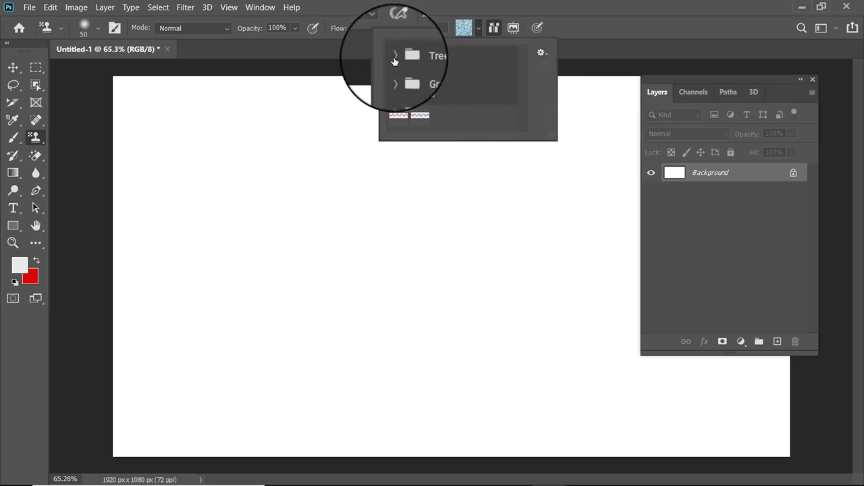
Expand and browse the Trees, Grass and Water pattern groups, then collapse them again
{"action": "left_click", "coordinate": [397, 58]}
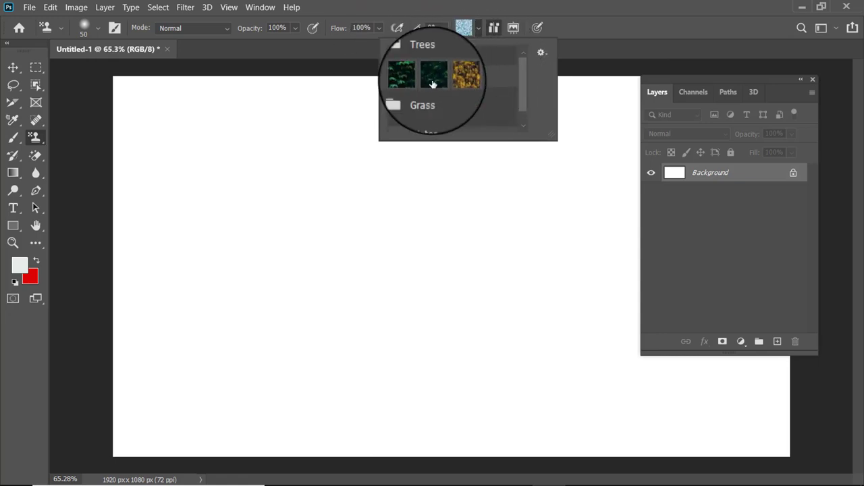
{"action": "left_click", "coordinate": [396, 99]}
{"action": "scroll", "coordinate": [402, 105], "scroll_direction": "down", "scroll_amount": 1}
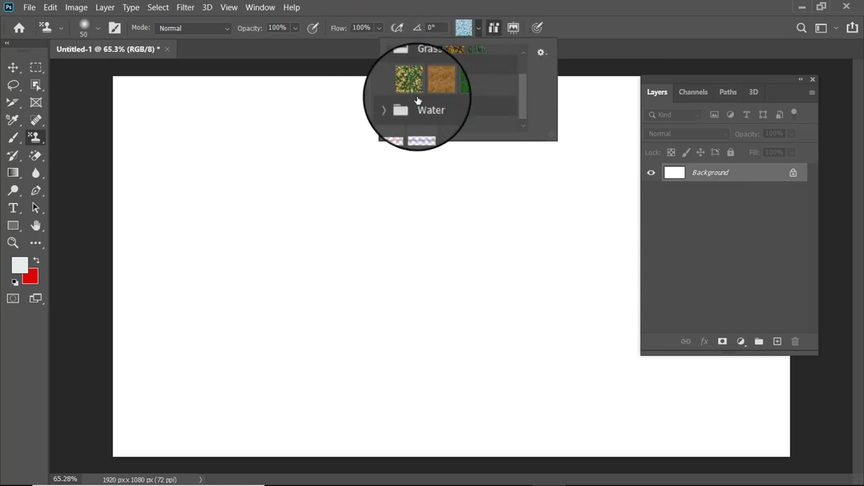
{"action": "left_click", "coordinate": [404, 108]}
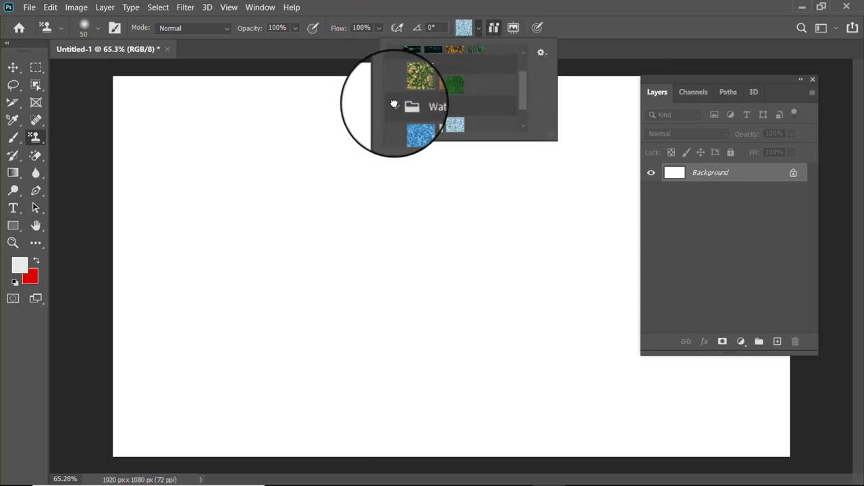
{"action": "scroll", "coordinate": [401, 102], "scroll_direction": "down", "scroll_amount": 1}
{"action": "scroll", "coordinate": [400, 98], "scroll_direction": "up", "scroll_amount": 1}
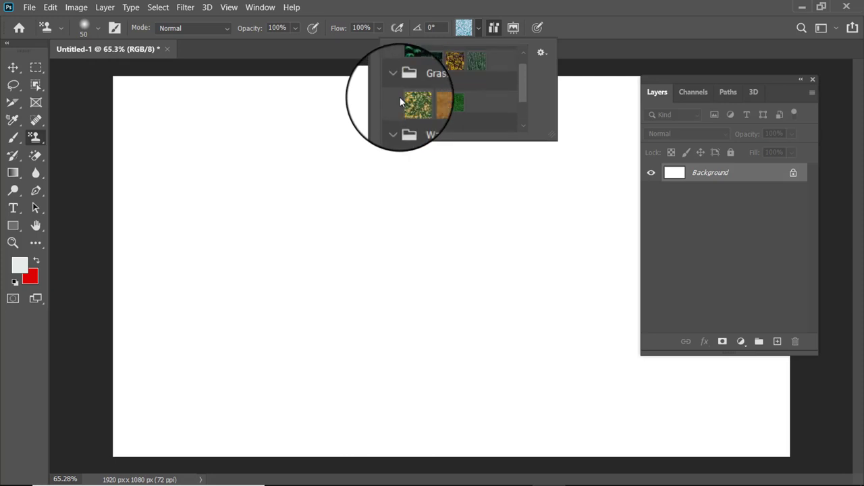
{"action": "scroll", "coordinate": [399, 98], "scroll_direction": "up", "scroll_amount": 1}
{"action": "scroll", "coordinate": [397, 84], "scroll_direction": "up", "scroll_amount": 1}
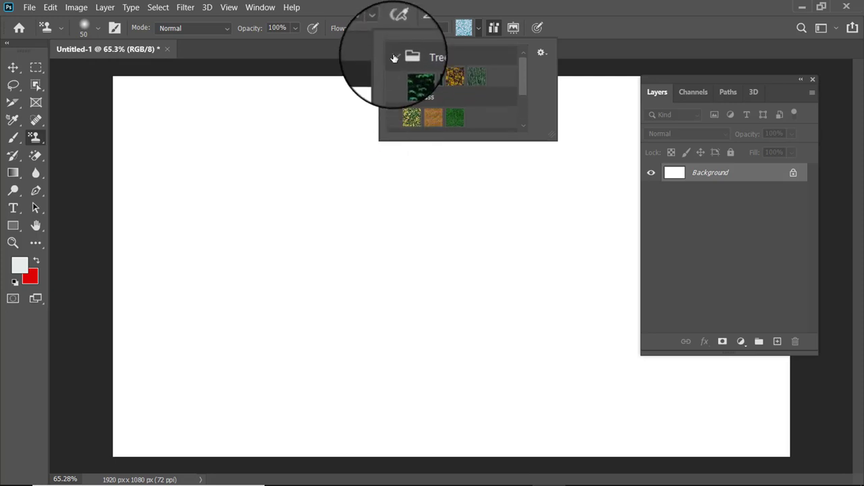
{"action": "left_click", "coordinate": [396, 56]}
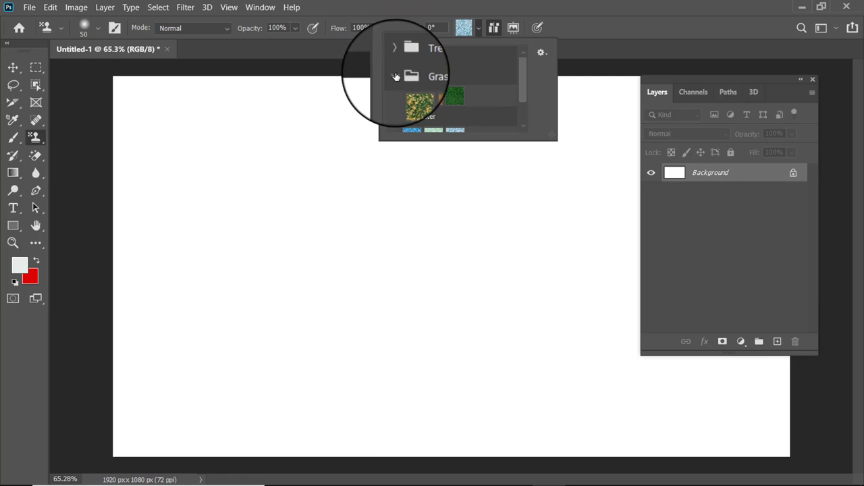
{"action": "left_click", "coordinate": [396, 78]}
{"action": "scroll", "coordinate": [396, 101], "scroll_direction": "down", "scroll_amount": 1}
{"action": "left_click", "coordinate": [394, 98]}
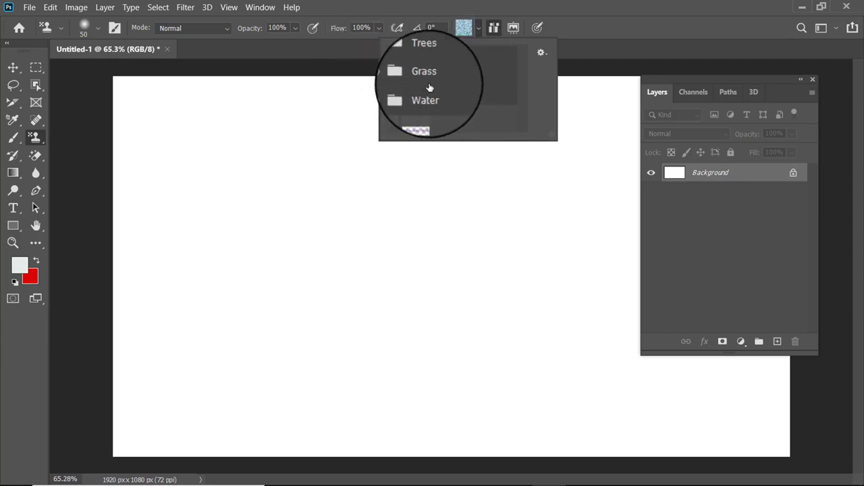
Choose the first leaf-on-grass thumbnail in the Grass pattern group
{"action": "left_click", "coordinate": [542, 52]}
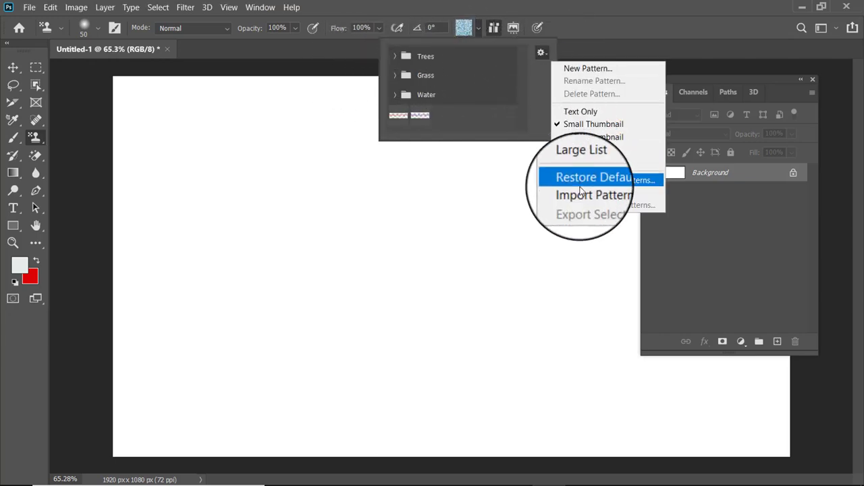
{"action": "left_click", "coordinate": [507, 192]}
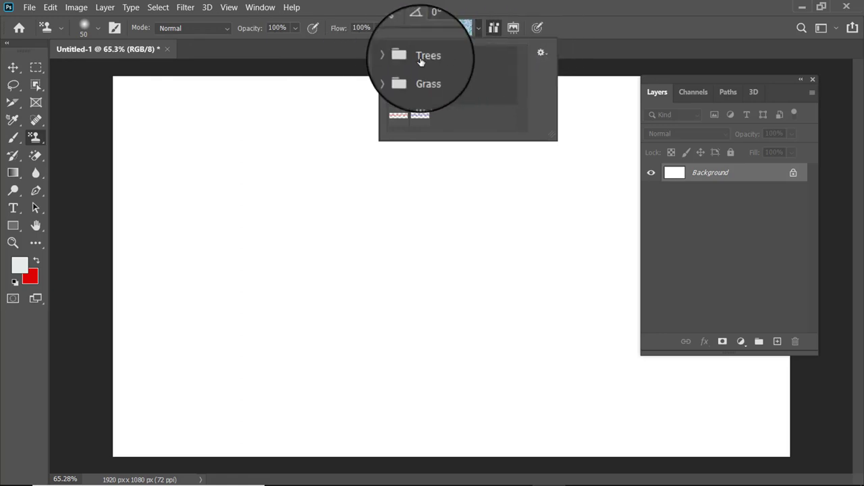
{"action": "left_click", "coordinate": [394, 75]}
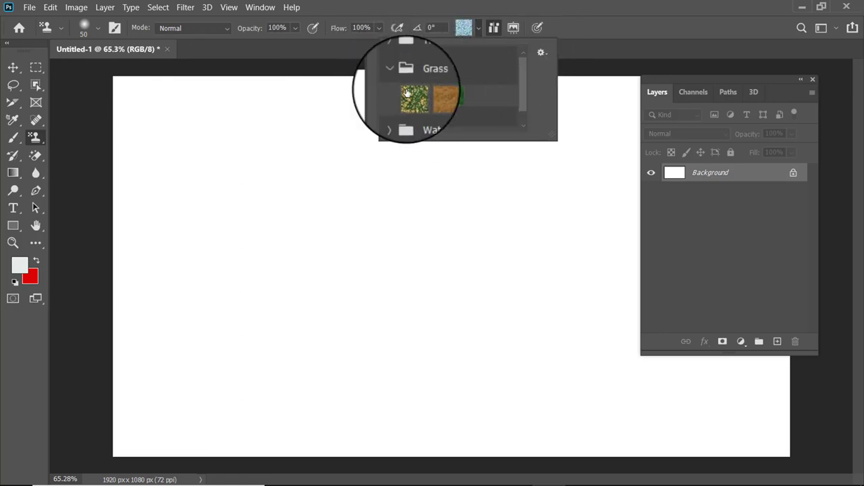
{"action": "left_click", "coordinate": [412, 96]}
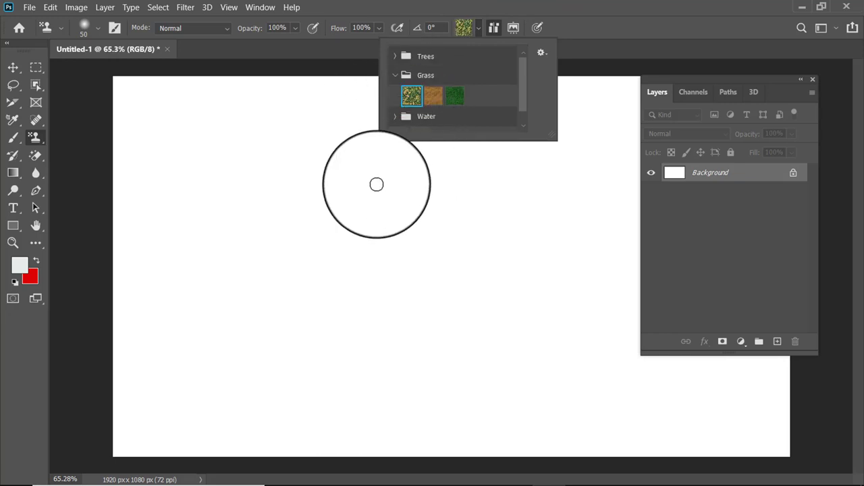
Close the pattern picker and set the Pattern Stamp brush size to 700
{"action": "left_click", "coordinate": [573, 68]}
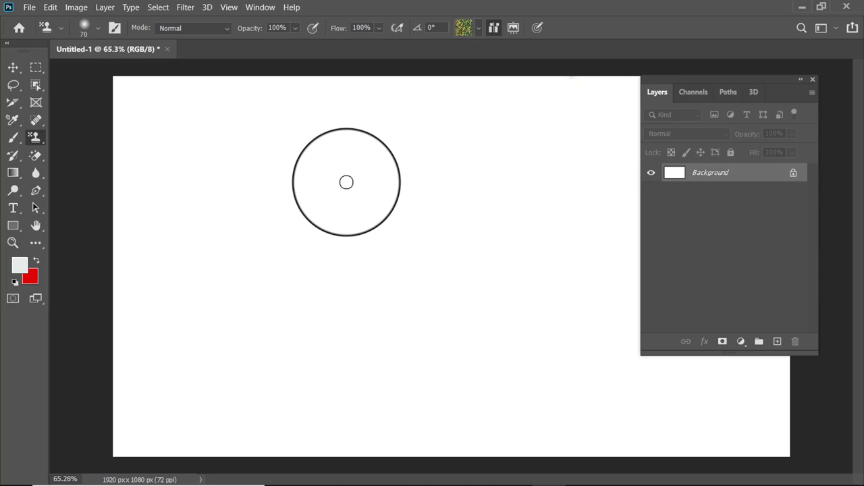
{"action": "key", "text": "bracketright"}
{"action": "key", "text": "bracketright"}
{"action": "key", "text": "bracketright"}
{"action": "key", "text": "bracketright"}
{"action": "key", "text": "bracketright"}
{"action": "key", "text": "bracketright"}
{"action": "key", "text": "bracketright"}
{"action": "key", "text": "bracketright"}
{"action": "key", "text": "bracketright"}
{"action": "key", "text": "bracketleft"}
{"action": "key", "text": "bracketleft"}
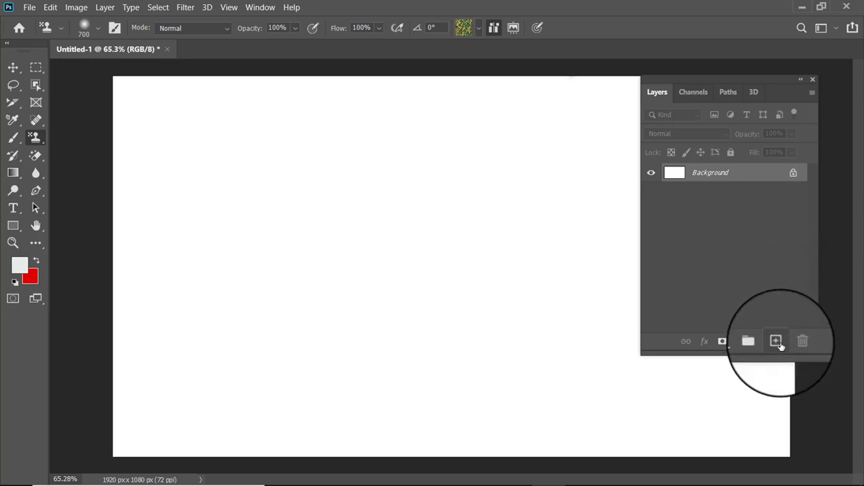
Create Layer 1 above the Background and dock the Layers panel at the canvas's right side
{"action": "left_click", "coordinate": [777, 342]}
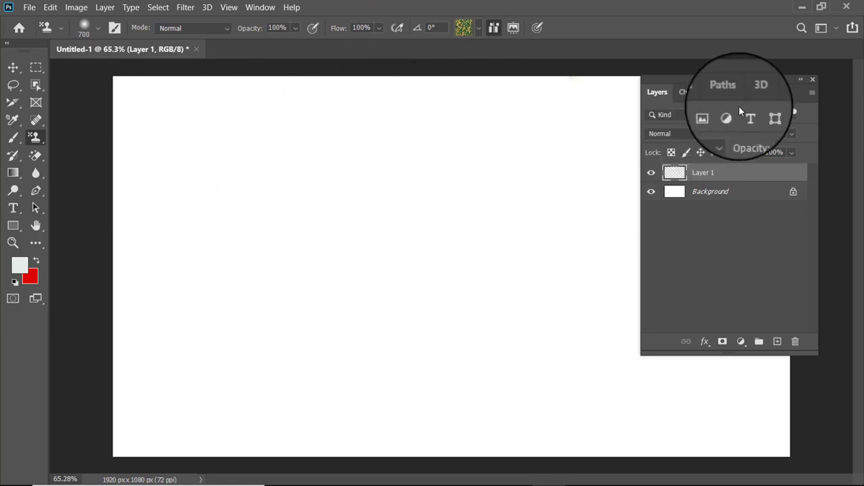
{"action": "left_click_drag", "start_coordinate": [758, 79], "coordinate": [816, 70]}
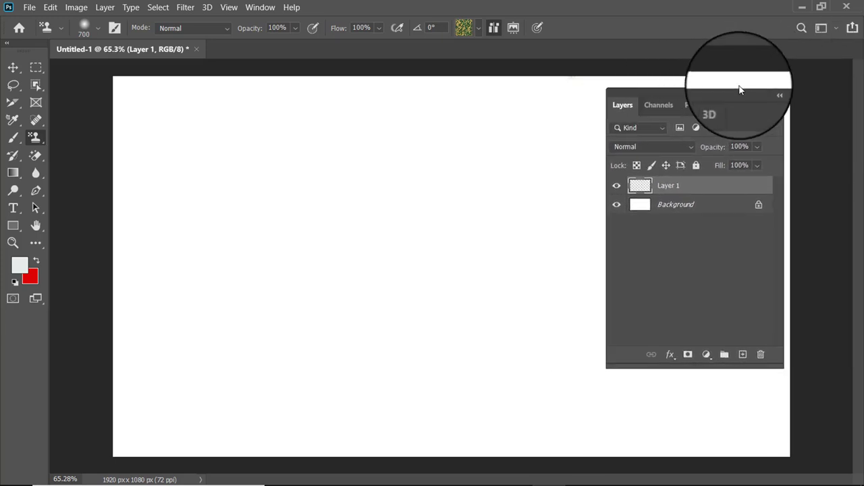
{"action": "left_click_drag", "start_coordinate": [815, 68], "coordinate": [840, 59]}
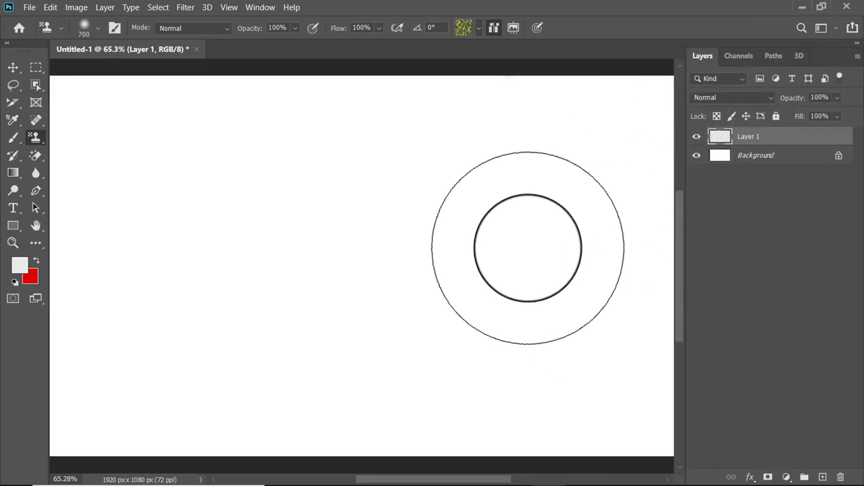
{"action": "scroll", "coordinate": [530, 263], "scroll_direction": "down", "scroll_amount": 1}
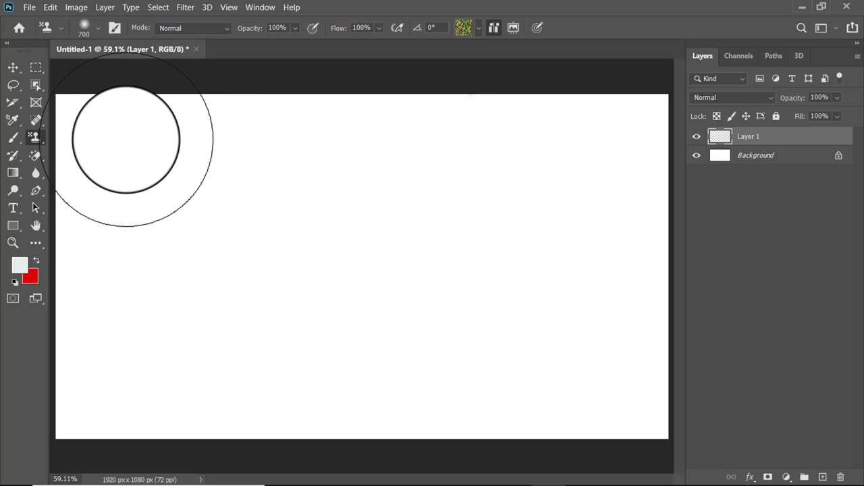
Paint the leaf-on-grass pattern over the entire canvas on Layer 1
{"action": "mouse_move", "coordinate": [126, 140]}
{"action": "left_mouse_down"}
{"action": "mouse_move", "coordinate": [343, 131]}
{"action": "mouse_move", "coordinate": [612, 178]}
{"action": "mouse_move", "coordinate": [631, 344]}
{"action": "mouse_move", "coordinate": [536, 355]}
{"action": "mouse_move", "coordinate": [338, 405]}
{"action": "mouse_move", "coordinate": [87, 415]}
{"action": "mouse_move", "coordinate": [125, 251]}
{"action": "mouse_move", "coordinate": [395, 272]}
{"action": "mouse_move", "coordinate": [550, 270]}
{"action": "mouse_move", "coordinate": [613, 235]}
{"action": "left_mouse_up"}
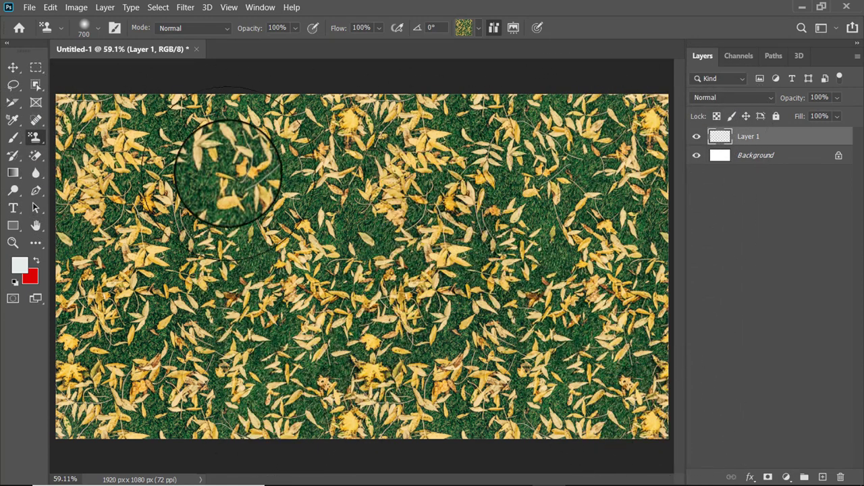
{"action": "left_click_drag", "start_coordinate": [305, 378], "coordinate": [116, 135]}
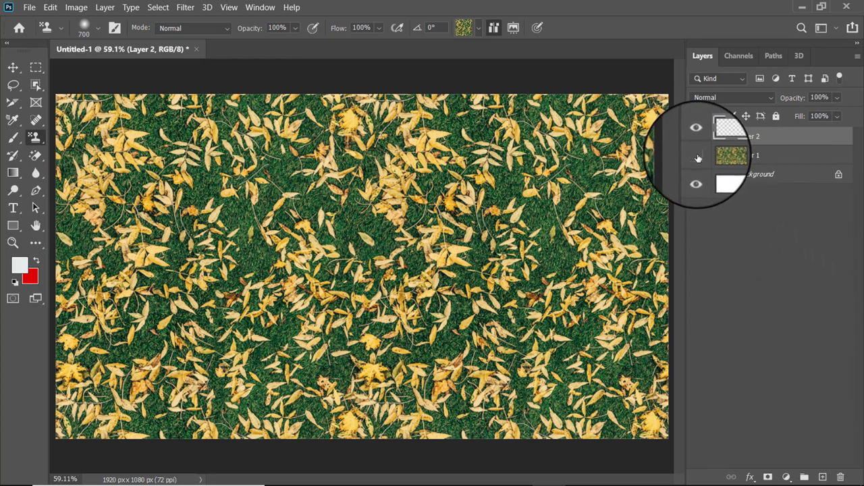
Hide Layer 1, choose the green Grass pattern, and paint it over the whole canvas
{"action": "left_click", "coordinate": [696, 156]}
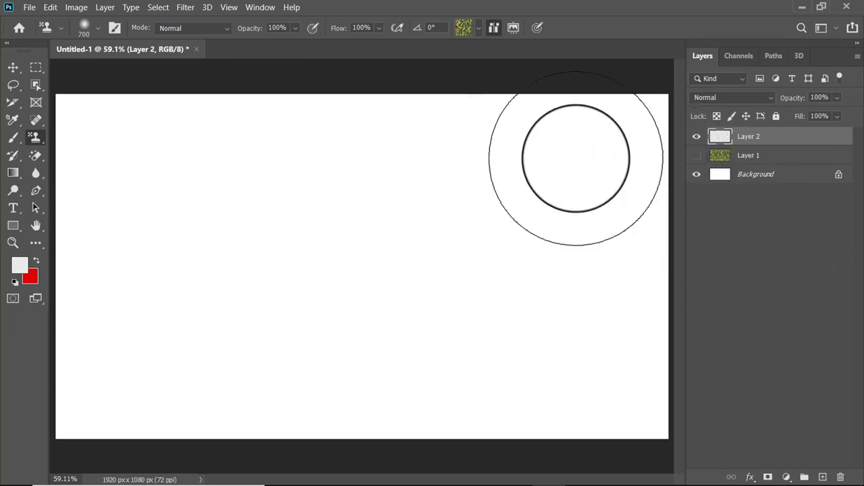
{"action": "left_click", "coordinate": [478, 28]}
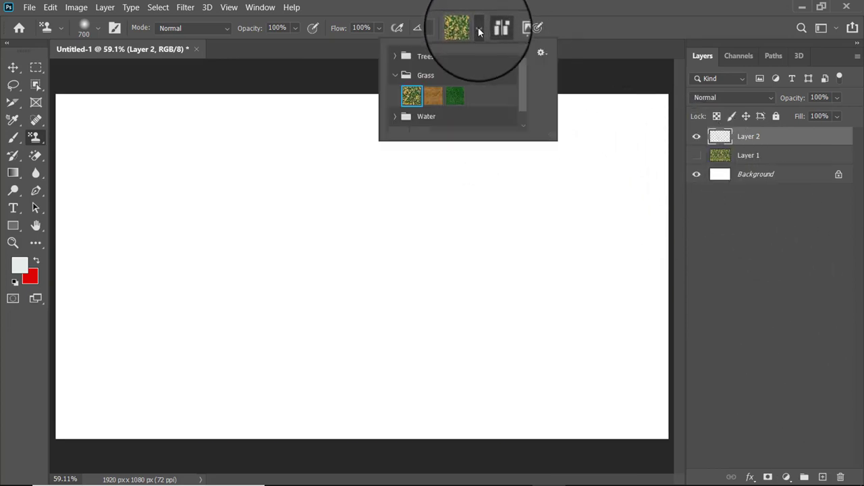
{"action": "left_click", "coordinate": [453, 100]}
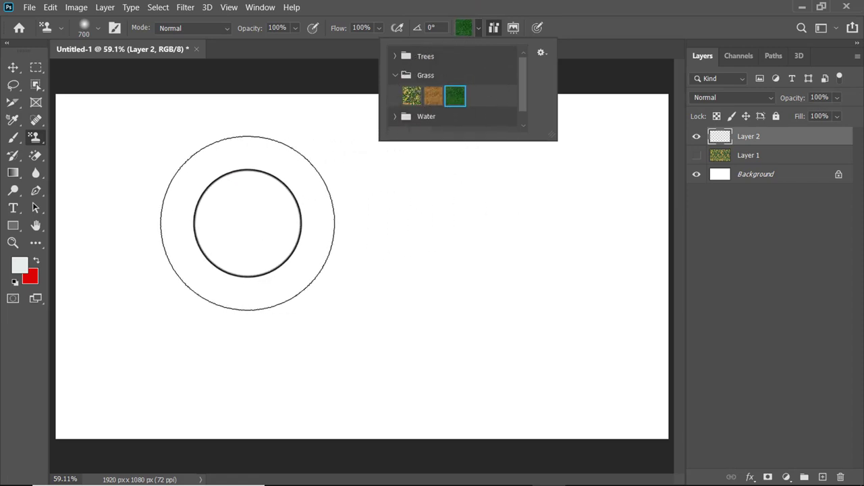
{"action": "left_click", "coordinate": [247, 223]}
{"action": "mouse_move", "coordinate": [247, 223]}
{"action": "left_mouse_down"}
{"action": "mouse_move", "coordinate": [116, 146]}
{"action": "mouse_move", "coordinate": [308, 150]}
{"action": "mouse_move", "coordinate": [617, 131]}
{"action": "mouse_move", "coordinate": [637, 289]}
{"action": "mouse_move", "coordinate": [634, 398]}
{"action": "mouse_move", "coordinate": [450, 359]}
{"action": "mouse_move", "coordinate": [189, 367]}
{"action": "mouse_move", "coordinate": [98, 406]}
{"action": "mouse_move", "coordinate": [121, 270]}
{"action": "mouse_move", "coordinate": [110, 131]}
{"action": "mouse_move", "coordinate": [506, 131]}
{"action": "mouse_move", "coordinate": [550, 274]}
{"action": "mouse_move", "coordinate": [189, 279]}
{"action": "mouse_move", "coordinate": [332, 187]}
{"action": "mouse_move", "coordinate": [239, 338]}
{"action": "mouse_move", "coordinate": [574, 357]}
{"action": "left_mouse_up"}
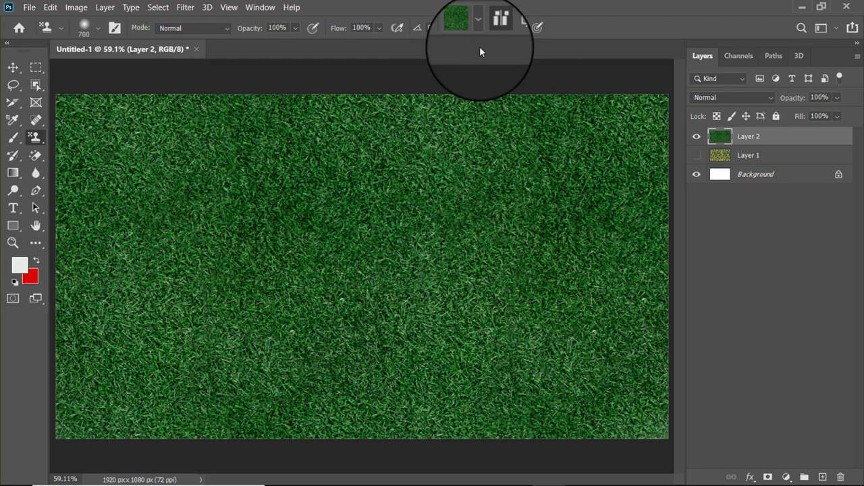
Hide Layer 2, add Layer 3, and choose the first leaf pattern from the Trees group
{"action": "left_click", "coordinate": [696, 137]}
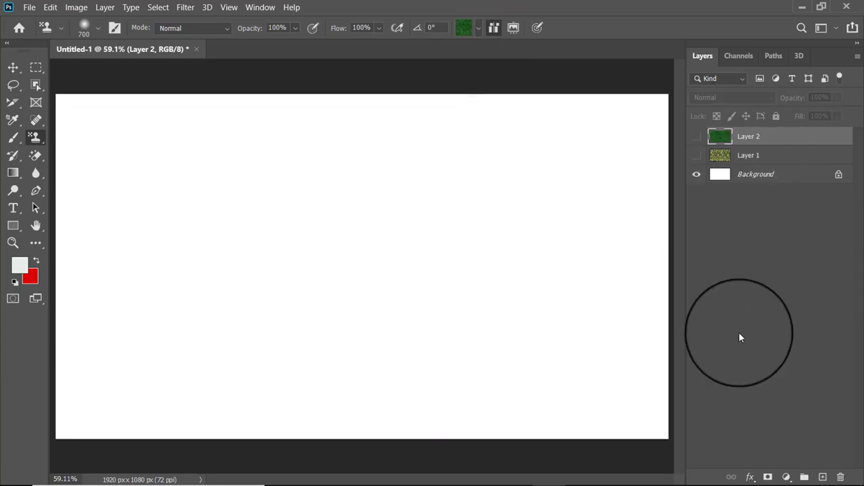
{"action": "left_click", "coordinate": [823, 478]}
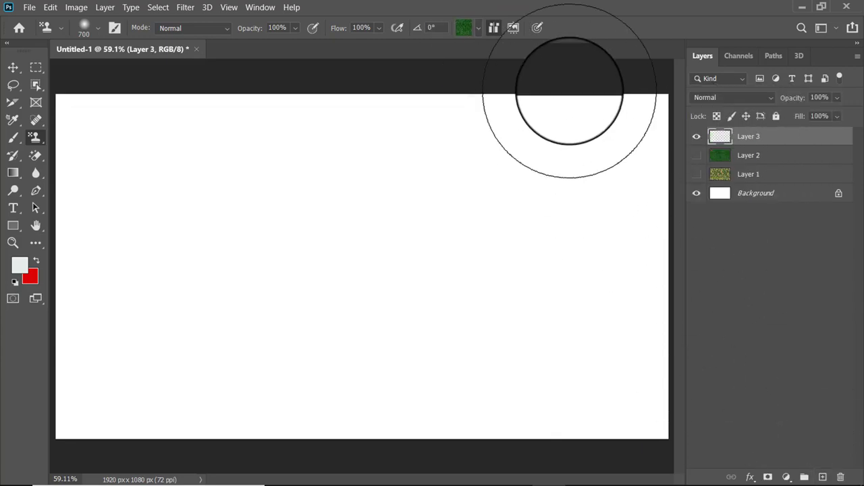
{"action": "left_click", "coordinate": [476, 28]}
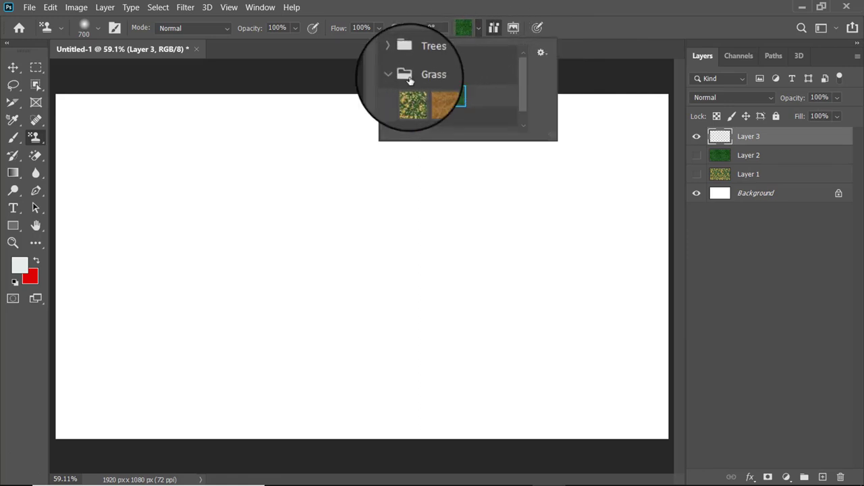
{"action": "left_click", "coordinate": [395, 53]}
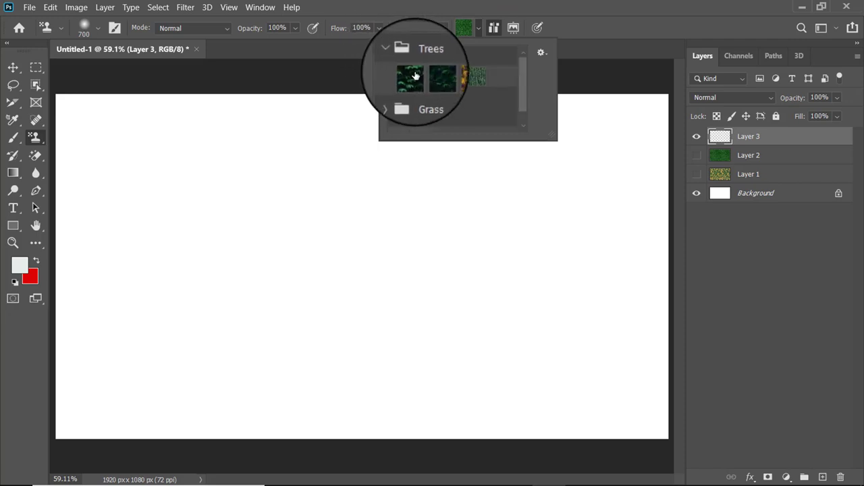
{"action": "left_click", "coordinate": [414, 76]}
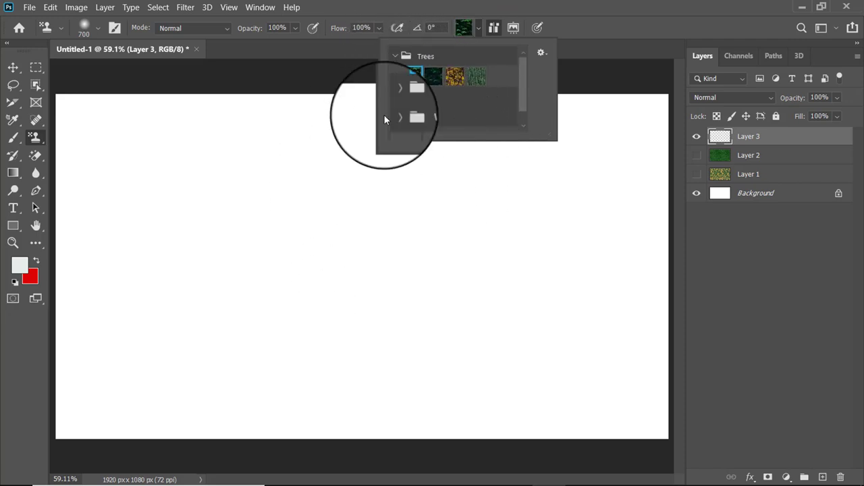
{"action": "left_click", "coordinate": [396, 56]}
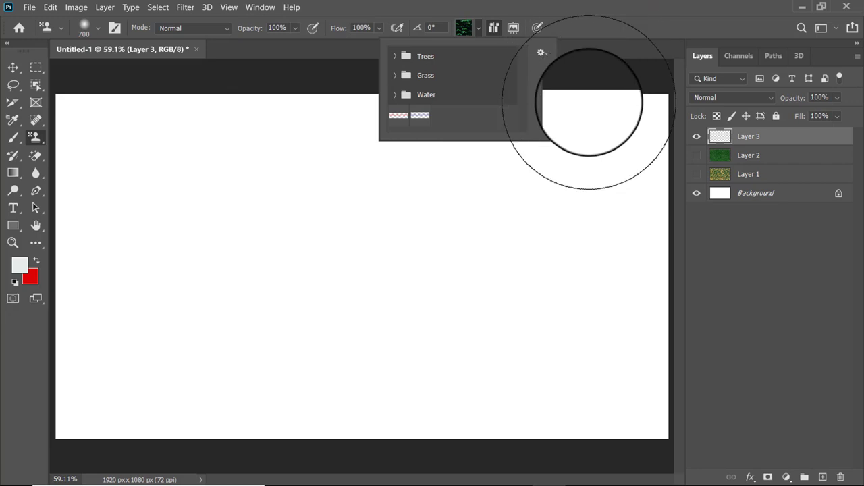
{"action": "left_click", "coordinate": [599, 43]}
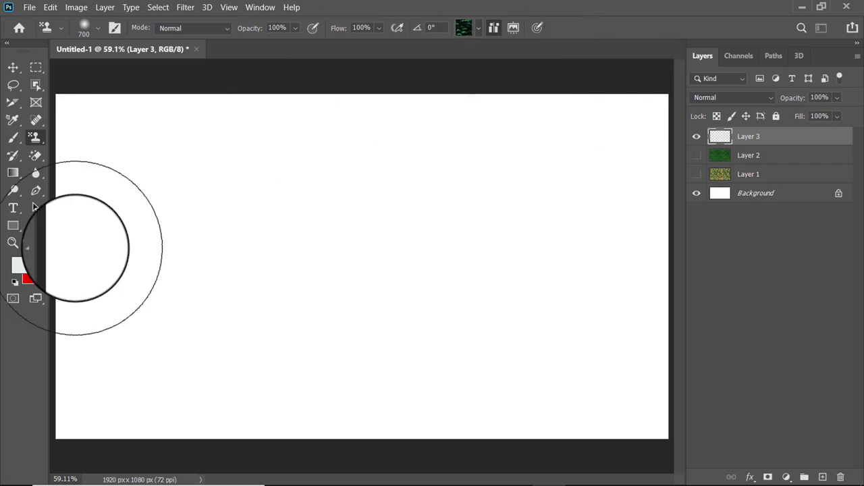
Paint dark leaves across the whole canvas on Layer 3, then hide that layer
{"action": "mouse_move", "coordinate": [125, 161]}
{"action": "left_mouse_down"}
{"action": "mouse_move", "coordinate": [617, 156]}
{"action": "mouse_move", "coordinate": [105, 366]}
{"action": "mouse_move", "coordinate": [197, 331]}
{"action": "mouse_move", "coordinate": [479, 381]}
{"action": "mouse_move", "coordinate": [617, 357]}
{"action": "mouse_move", "coordinate": [616, 186]}
{"action": "mouse_move", "coordinate": [386, 285]}
{"action": "mouse_move", "coordinate": [38, 290]}
{"action": "left_mouse_up"}
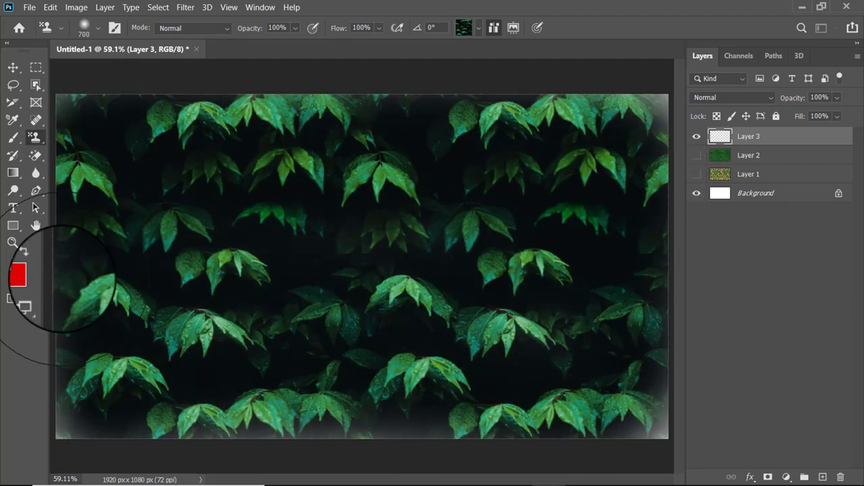
{"action": "mouse_move", "coordinate": [638, 128]}
{"action": "left_mouse_down"}
{"action": "mouse_move", "coordinate": [183, 88]}
{"action": "mouse_move", "coordinate": [88, 173]}
{"action": "mouse_move", "coordinate": [226, 331]}
{"action": "mouse_move", "coordinate": [460, 168]}
{"action": "mouse_move", "coordinate": [467, 206]}
{"action": "left_mouse_up"}
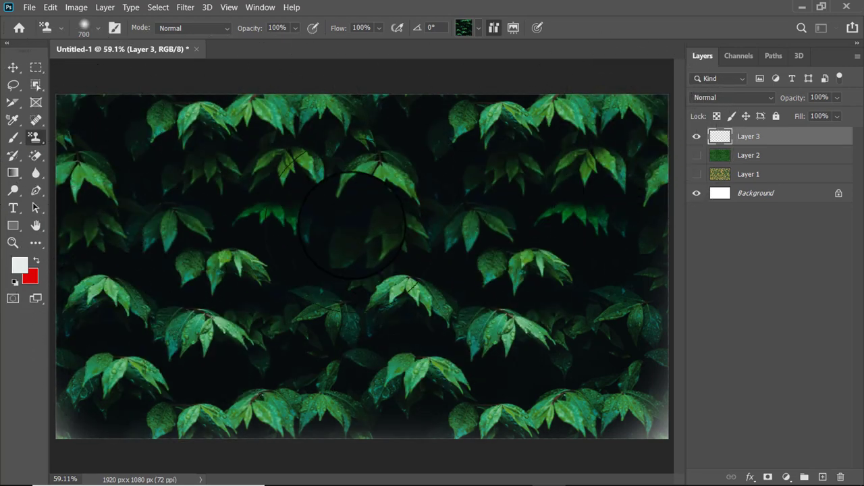
{"action": "mouse_move", "coordinate": [352, 225]}
{"action": "left_mouse_down"}
{"action": "mouse_move", "coordinate": [338, 290]}
{"action": "mouse_move", "coordinate": [439, 178]}
{"action": "mouse_move", "coordinate": [336, 247]}
{"action": "mouse_move", "coordinate": [434, 241]}
{"action": "mouse_move", "coordinate": [396, 264]}
{"action": "mouse_move", "coordinate": [421, 270]}
{"action": "mouse_move", "coordinate": [141, 137]}
{"action": "left_mouse_up"}
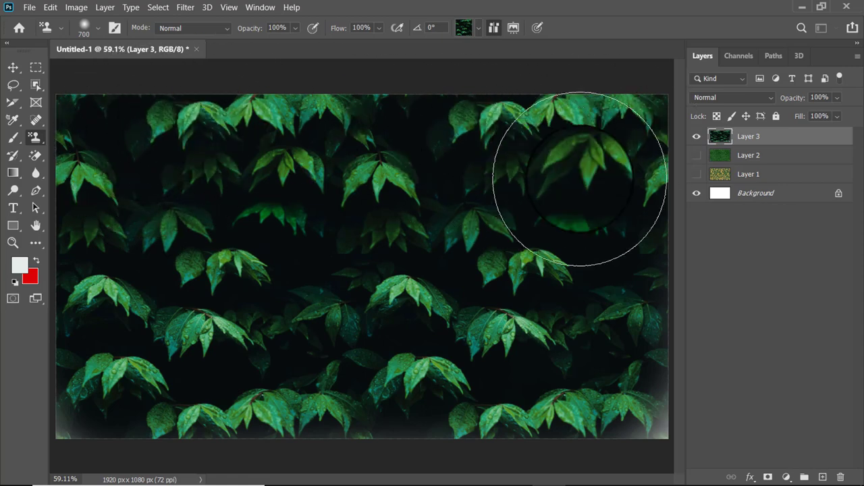
{"action": "left_click", "coordinate": [698, 137]}
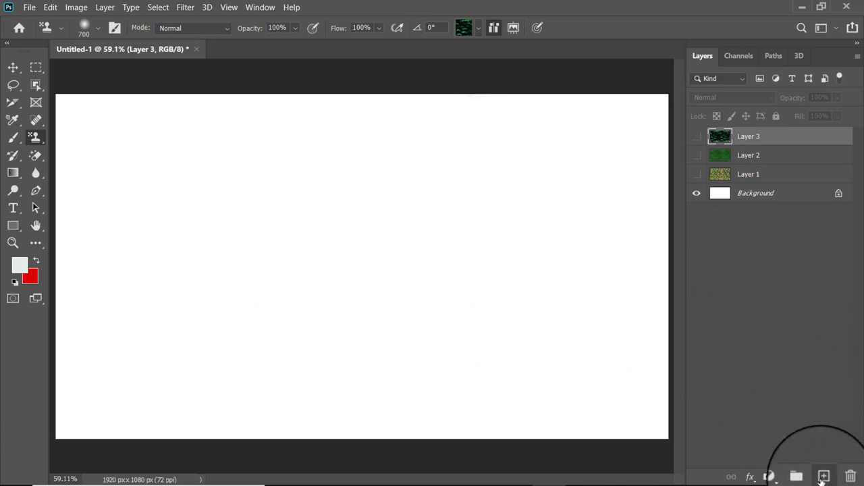
Add Layer 4, select all, and subtract an inner rectangle to leave a narrow edge frame
{"action": "left_click", "coordinate": [824, 477]}
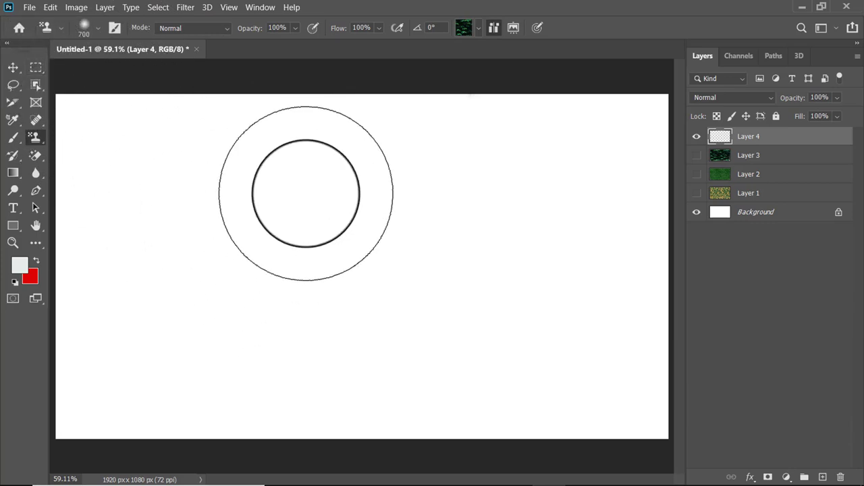
{"action": "key", "text": "ctrl+a"}
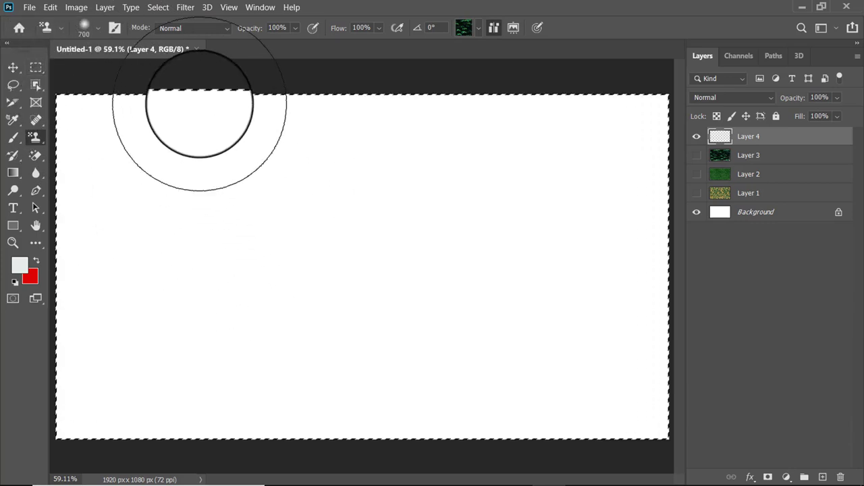
{"action": "left_click", "coordinate": [40, 63]}
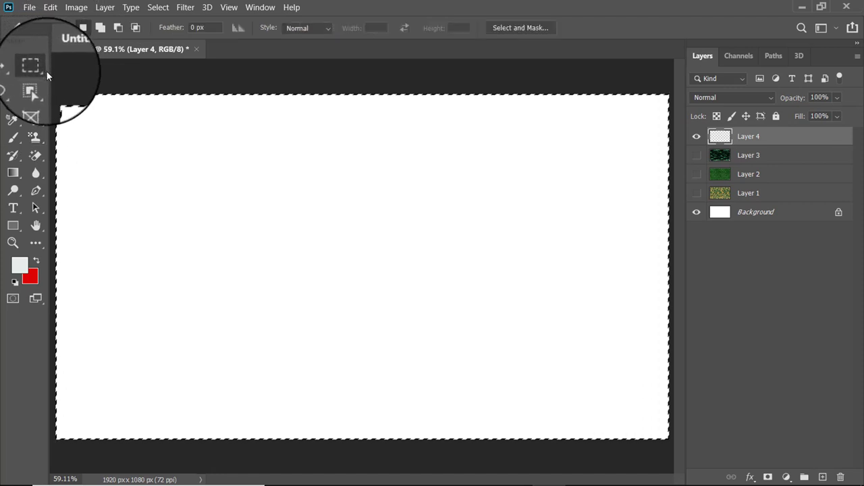
{"action": "left_click", "coordinate": [117, 27]}
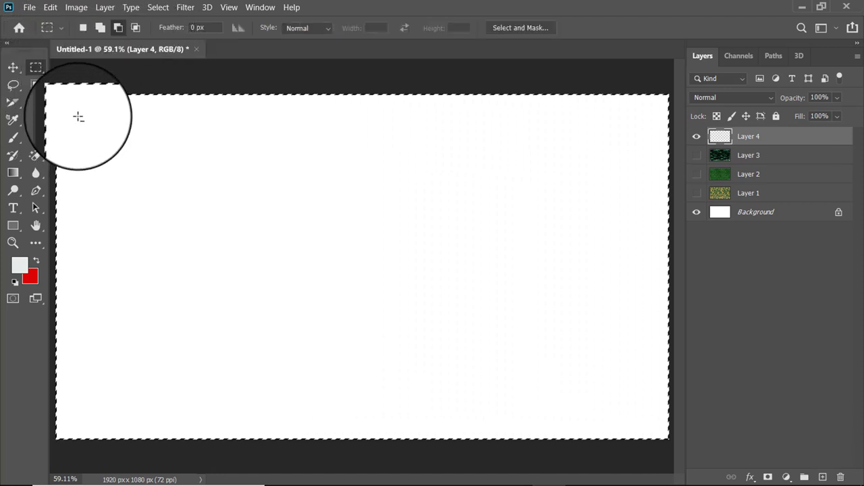
{"action": "mouse_move", "coordinate": [78, 120]}
{"action": "left_mouse_down"}
{"action": "mouse_move", "coordinate": [116, 183]}
{"action": "mouse_move", "coordinate": [333, 286]}
{"action": "left_mouse_up"}
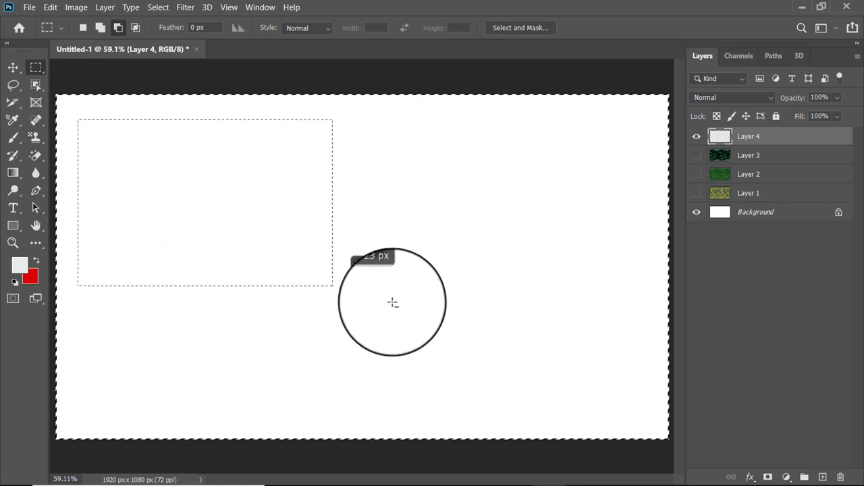
{"action": "left_click_drag", "start_coordinate": [656, 417], "coordinate": [647, 419]}
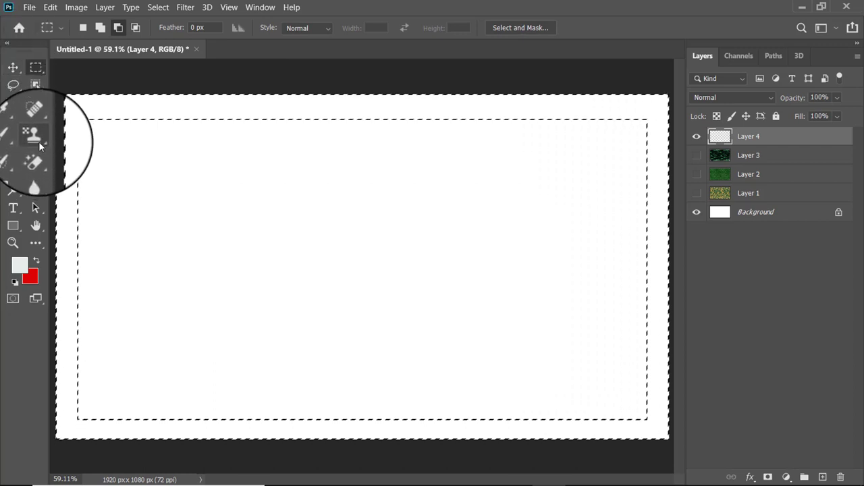
Return to the Pattern Stamp Tool and choose the brown dry-grass pattern
{"action": "left_click", "coordinate": [35, 138]}
{"action": "left_click", "coordinate": [478, 27]}
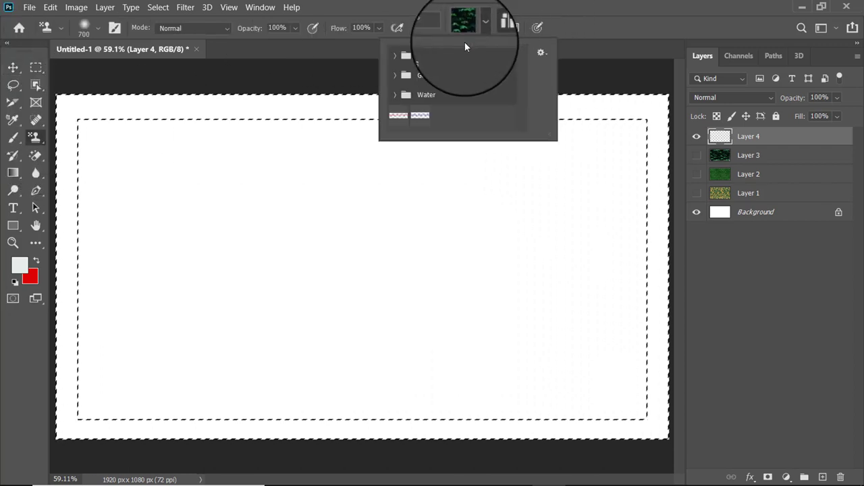
{"action": "scroll", "coordinate": [398, 77], "scroll_direction": "up", "scroll_amount": 1}
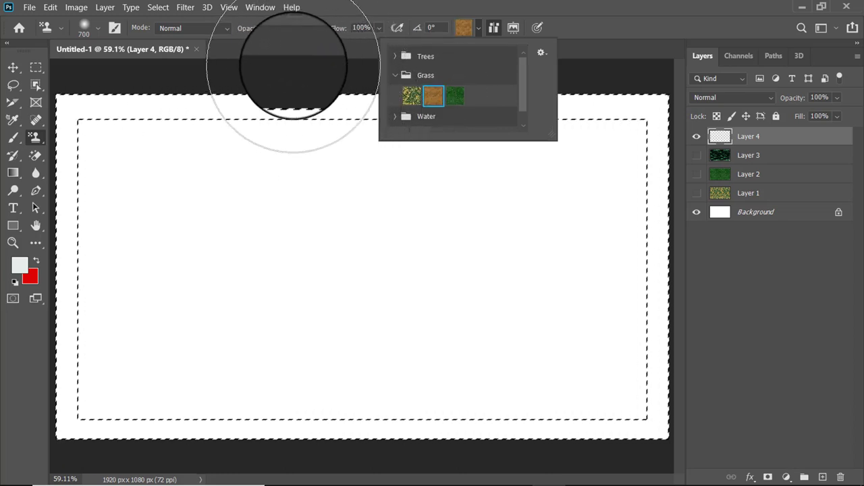
{"action": "left_click", "coordinate": [299, 50]}
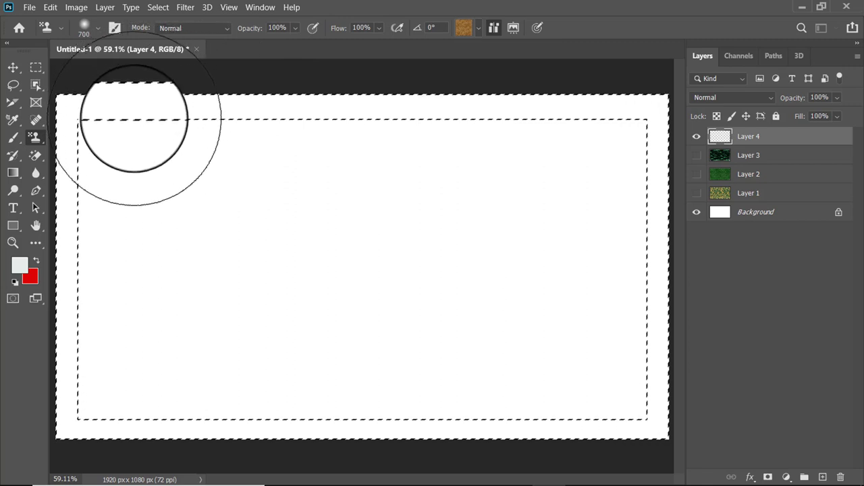
Paint brown grass along the border frame, then invert the selection to the inner area
{"action": "mouse_move", "coordinate": [133, 119]}
{"action": "left_mouse_down"}
{"action": "mouse_move", "coordinate": [511, 113]}
{"action": "mouse_move", "coordinate": [613, 130]}
{"action": "left_mouse_up"}
{"action": "left_click_drag", "start_coordinate": [634, 281], "coordinate": [568, 384]}
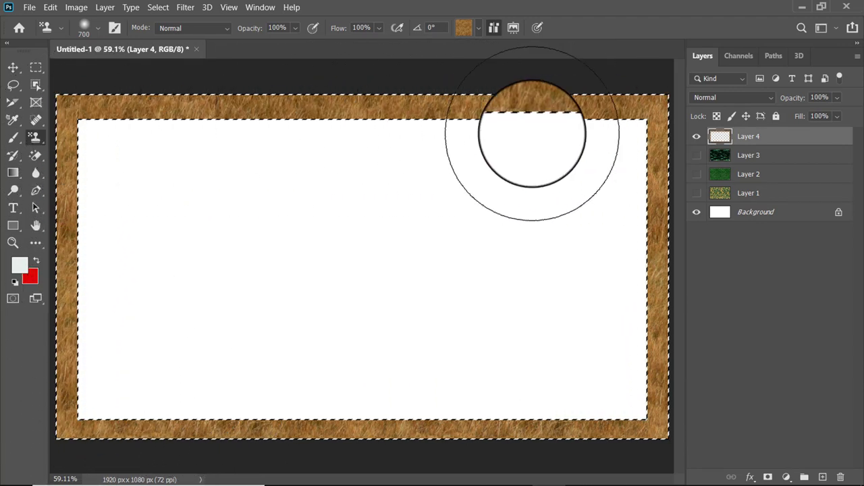
{"action": "left_click", "coordinate": [158, 7]}
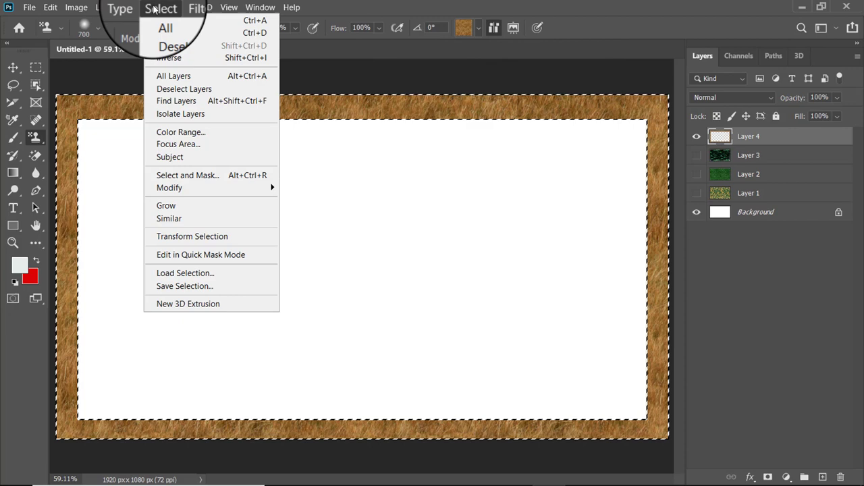
{"action": "left_click", "coordinate": [171, 59]}
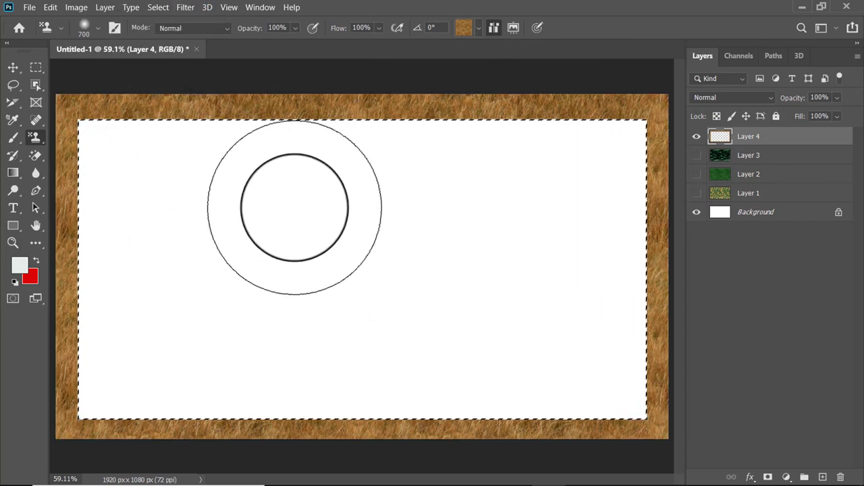
Open 1.jpg from the portrait folder in IMAGES FOR NET on New Volume (H:)
{"action": "left_click", "coordinate": [28, 7]}
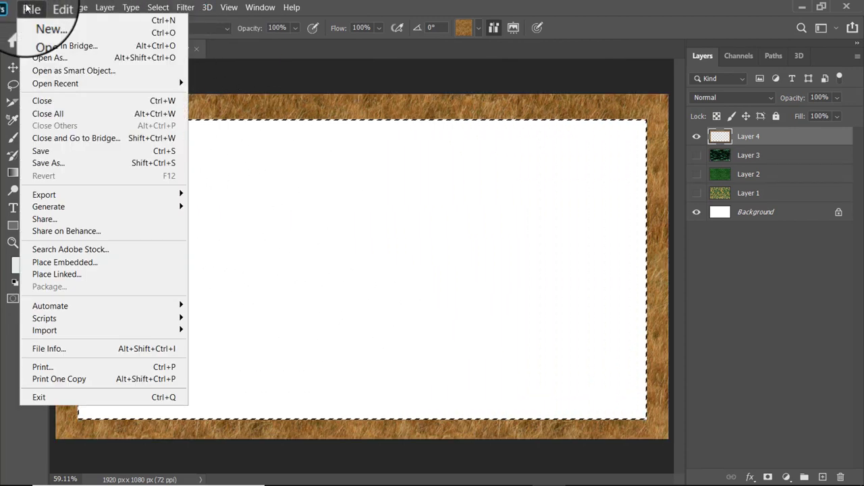
{"action": "left_click", "coordinate": [41, 31]}
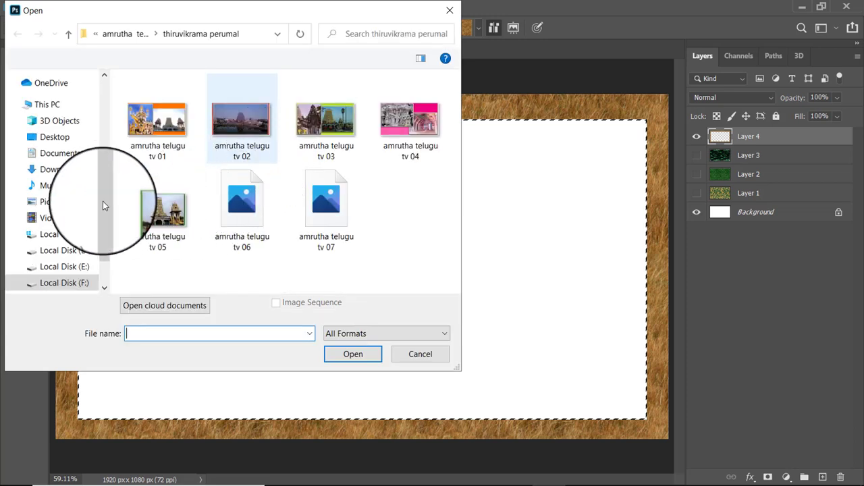
{"action": "scroll", "coordinate": [61, 222], "scroll_direction": "down", "scroll_amount": 1}
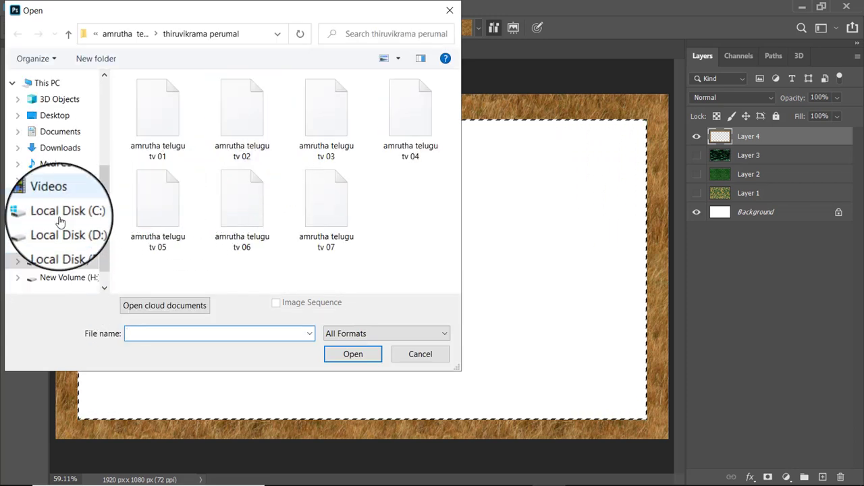
{"action": "left_click", "coordinate": [68, 257]}
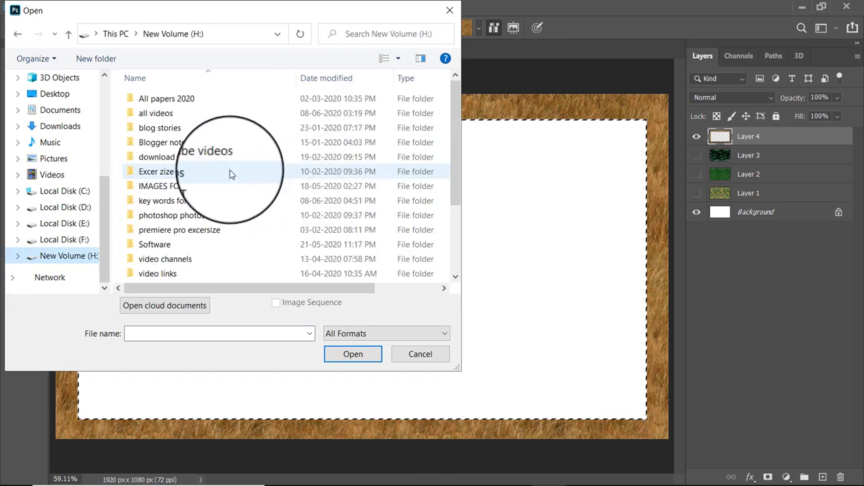
{"action": "double_click", "coordinate": [177, 189]}
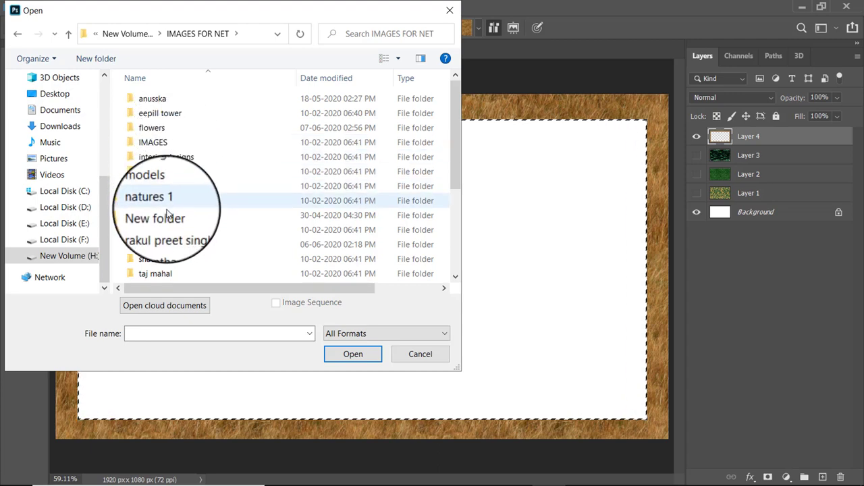
{"action": "double_click", "coordinate": [172, 233]}
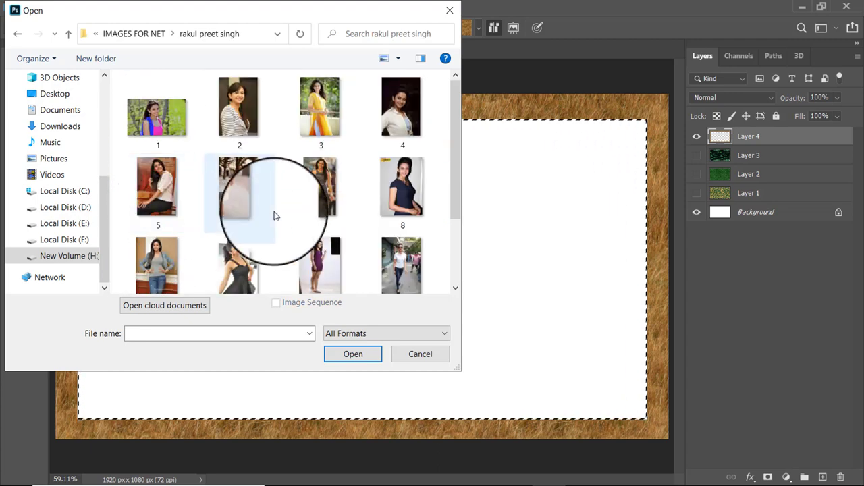
{"action": "scroll", "coordinate": [297, 183], "scroll_direction": "down", "scroll_amount": 3}
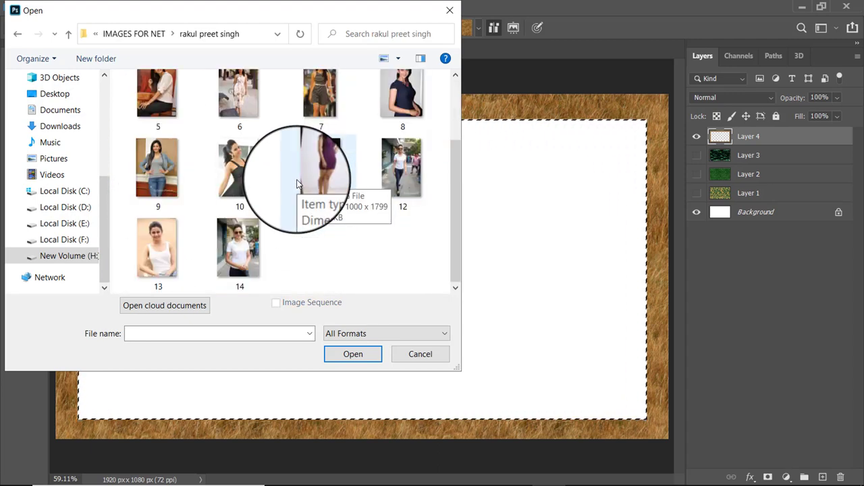
{"action": "scroll", "coordinate": [297, 183], "scroll_direction": "up", "scroll_amount": 3}
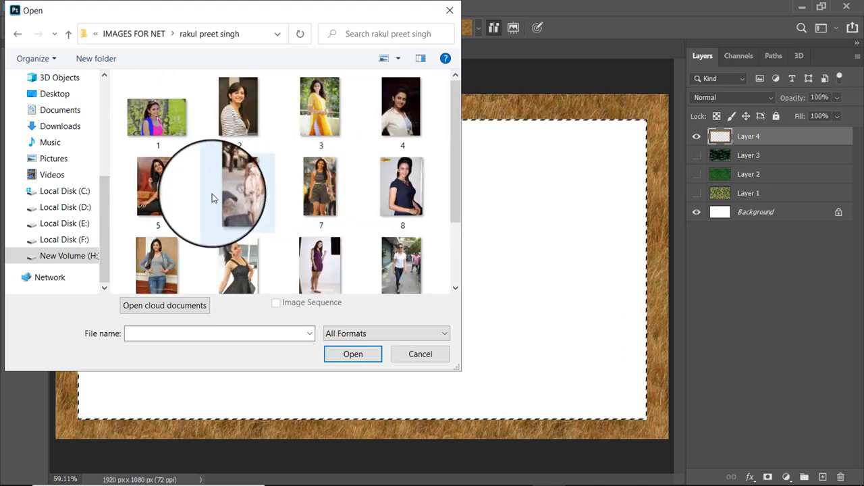
{"action": "left_click", "coordinate": [155, 135]}
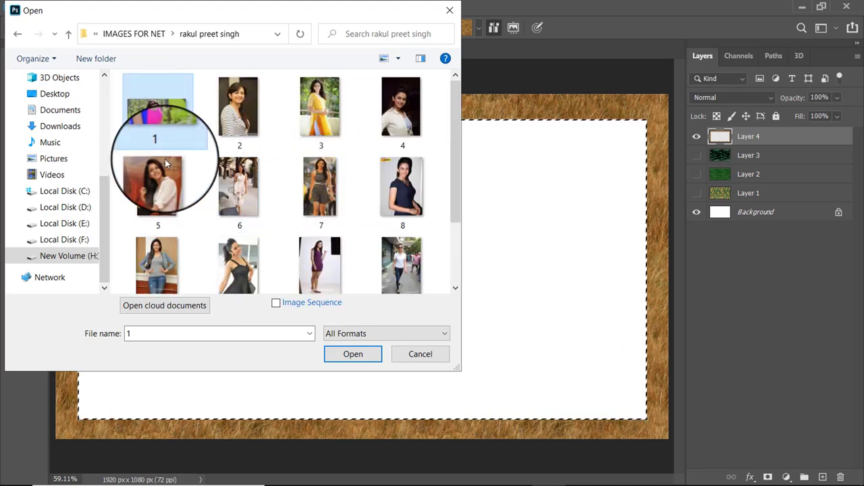
{"action": "left_click", "coordinate": [346, 356]}
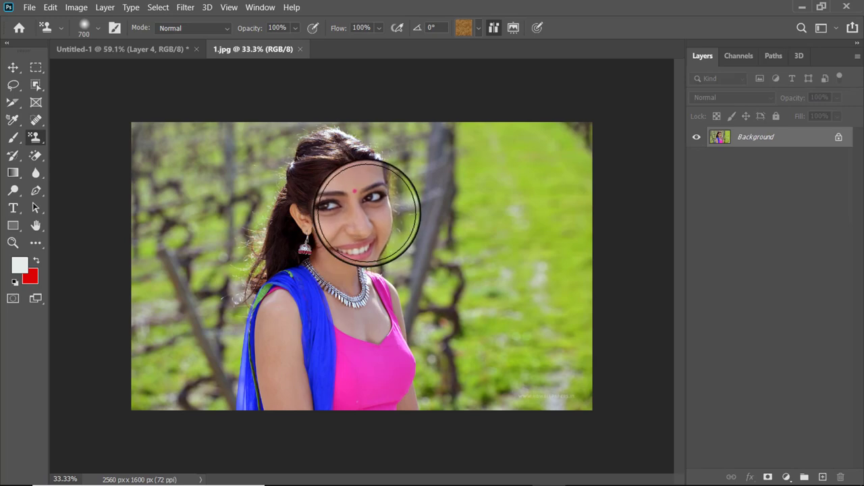
Select the whole 1.jpg photo, then return to Untitled-1 with the Move tool active
{"action": "key", "text": "ctrl+a"}
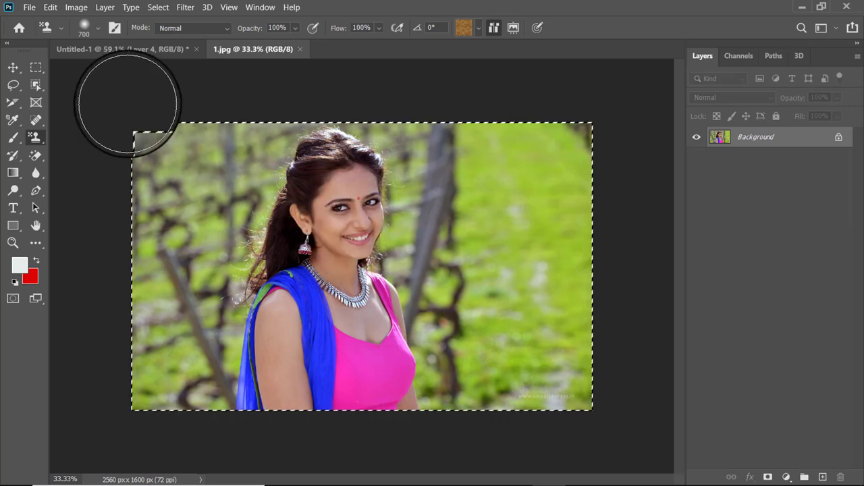
{"action": "left_click", "coordinate": [75, 49]}
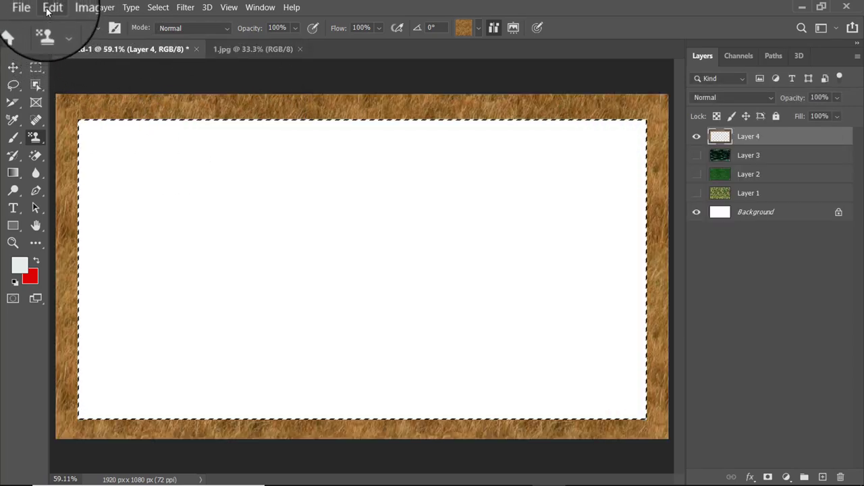
{"action": "key", "text": "v"}
{"action": "left_click", "coordinate": [50, 8]}
{"action": "mouse_move", "coordinate": [98, 139]}
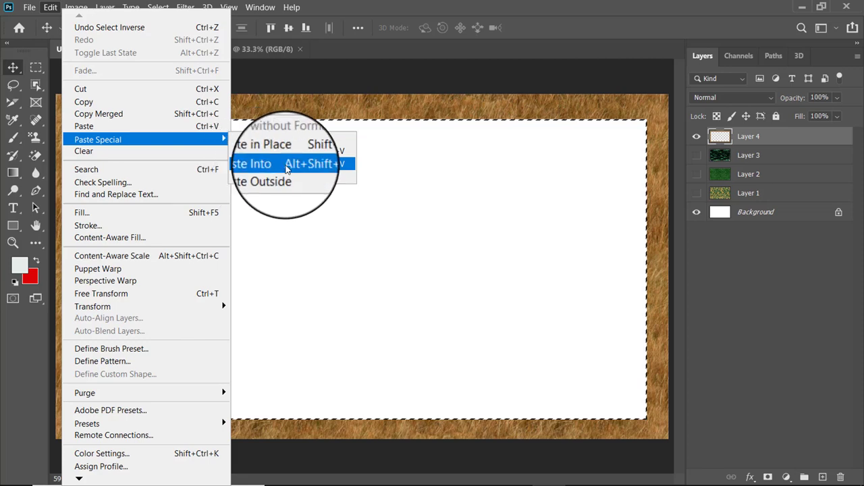
Paste the photo into the frame's white area as masked Layer 5, centring her face
{"action": "left_click", "coordinate": [258, 165]}
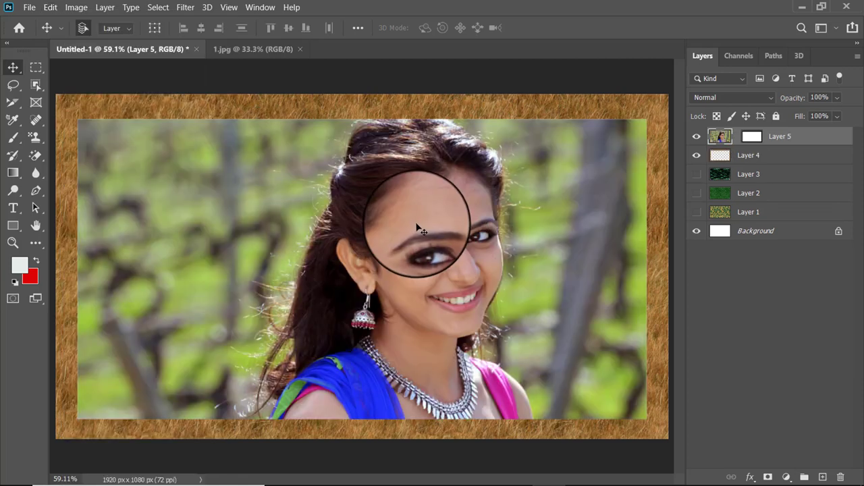
{"action": "left_click_drag", "start_coordinate": [420, 230], "coordinate": [436, 253]}
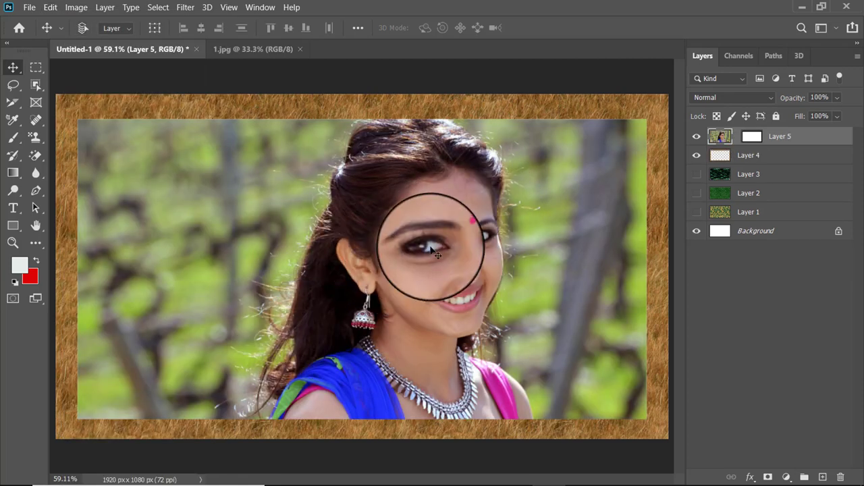
{"action": "mouse_move", "coordinate": [436, 253]}
{"action": "left_mouse_down"}
{"action": "mouse_move", "coordinate": [370, 230]}
{"action": "mouse_move", "coordinate": [301, 222]}
{"action": "mouse_move", "coordinate": [428, 247]}
{"action": "mouse_move", "coordinate": [376, 252]}
{"action": "left_mouse_up"}
{"action": "key", "text": "ctrl+t"}
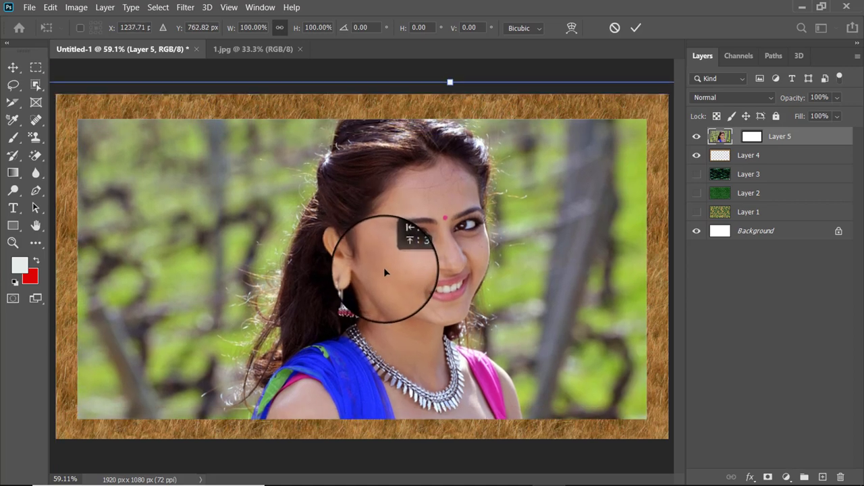
{"action": "mouse_move", "coordinate": [377, 253]}
{"action": "left_mouse_down"}
{"action": "mouse_move", "coordinate": [366, 279]}
{"action": "mouse_move", "coordinate": [328, 284]}
{"action": "left_mouse_up"}
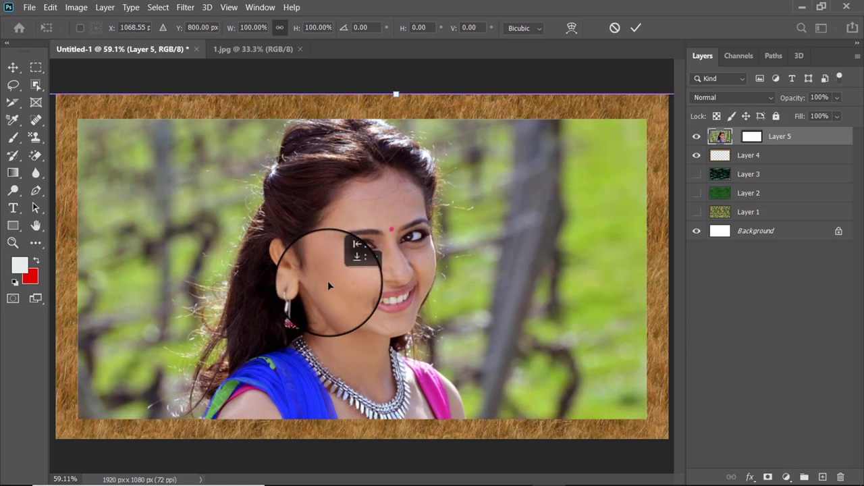
{"action": "left_click", "coordinate": [637, 28]}
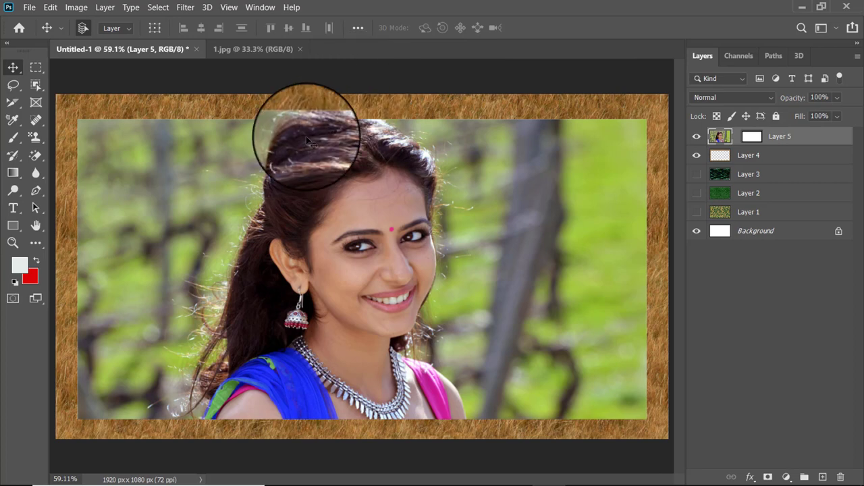
Hide Layers 4 and 5, then delete Layers 1–5, leaving only the Background
{"action": "left_click", "coordinate": [696, 137]}
{"action": "left_click", "coordinate": [696, 155]}
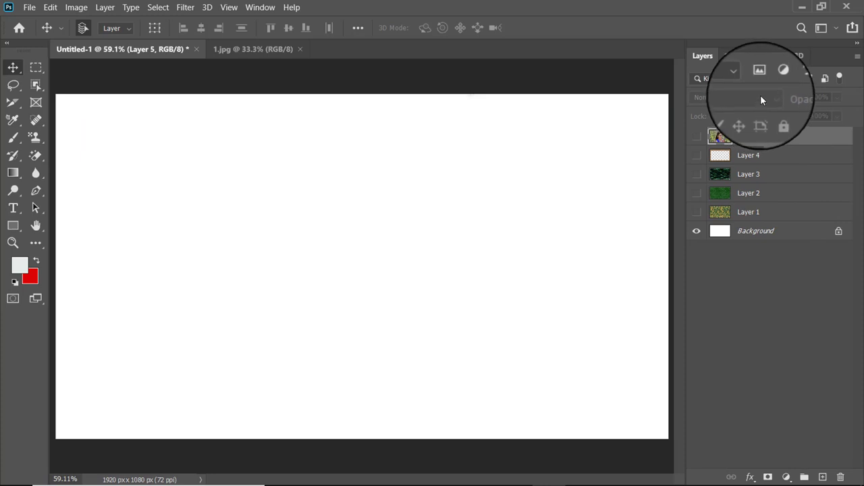
{"action": "left_click", "coordinate": [786, 214], "text": "shift"}
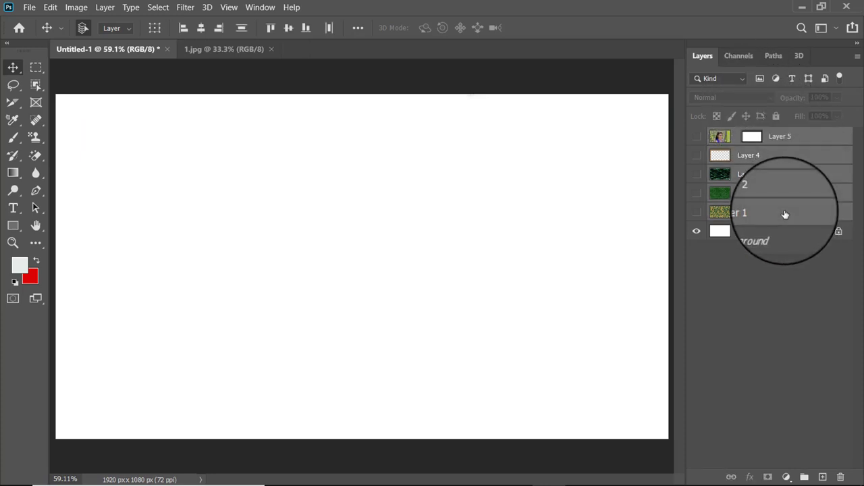
{"action": "left_click_drag", "start_coordinate": [808, 216], "coordinate": [842, 477]}
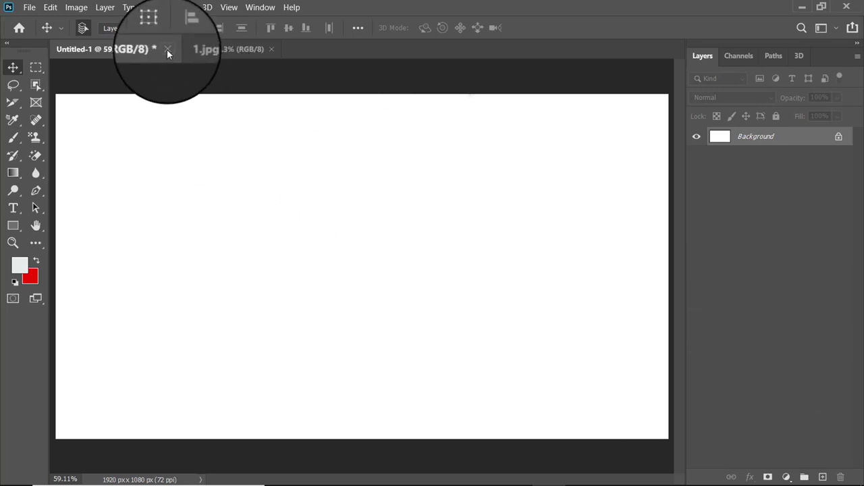
Open the New Document dialog with the Clipboard preset
{"action": "left_click", "coordinate": [27, 7]}
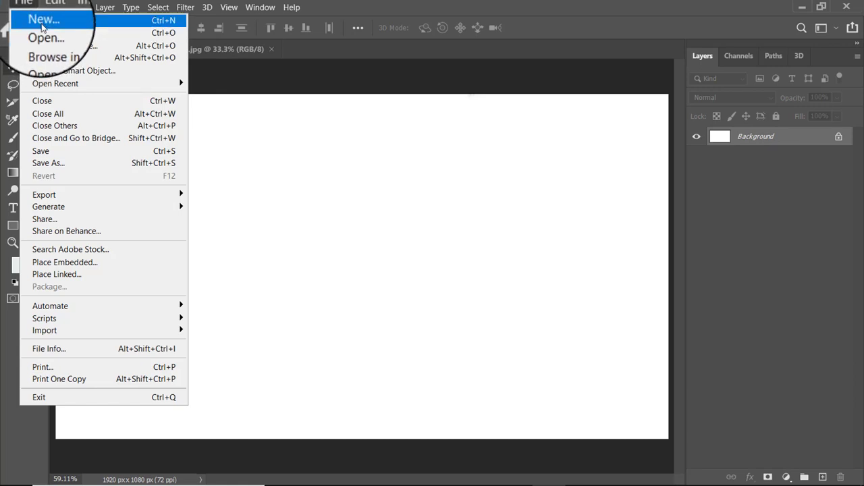
{"action": "key", "text": "Escape"}
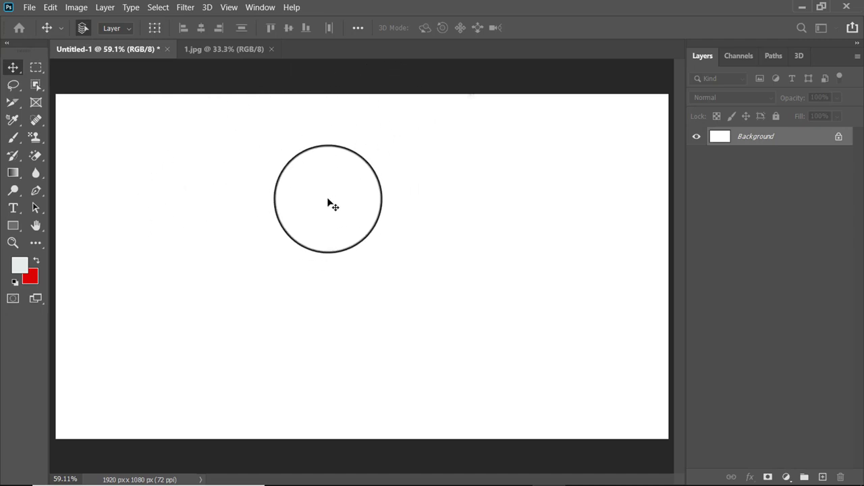
{"action": "key", "text": "ctrl+n"}
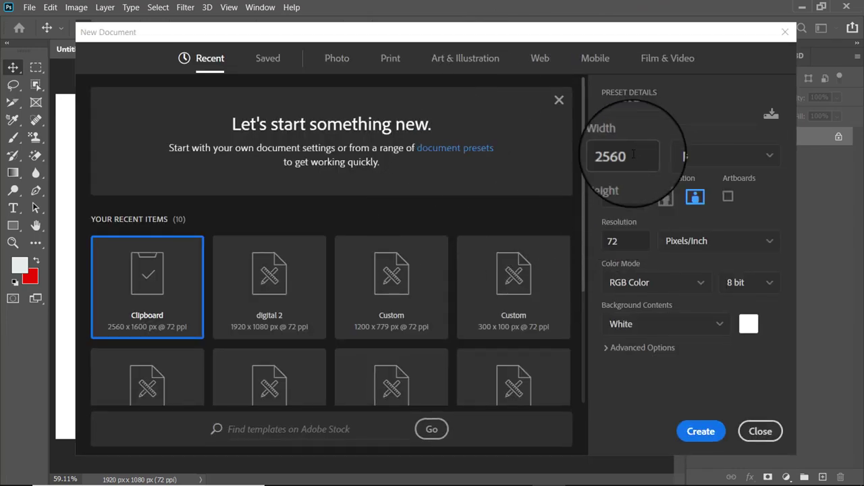
Create a white 200 × 250 px document, Untitled-2
{"action": "double_click", "coordinate": [634, 155]}
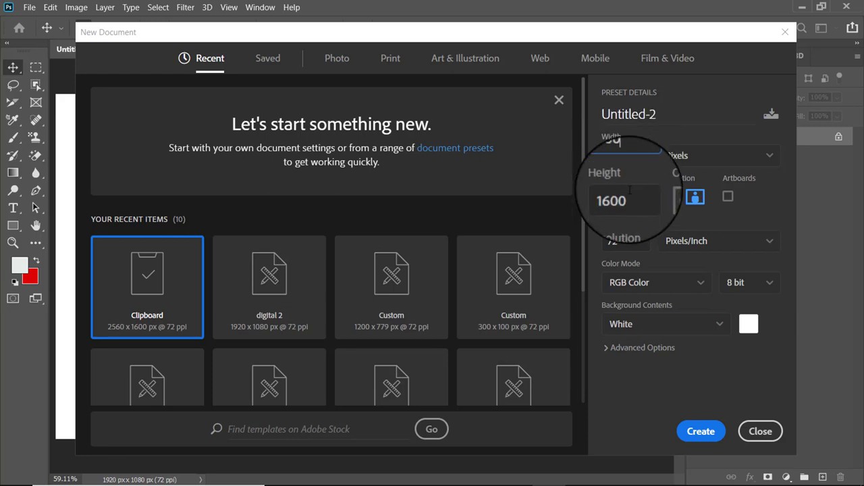
{"action": "double_click", "coordinate": [611, 198]}
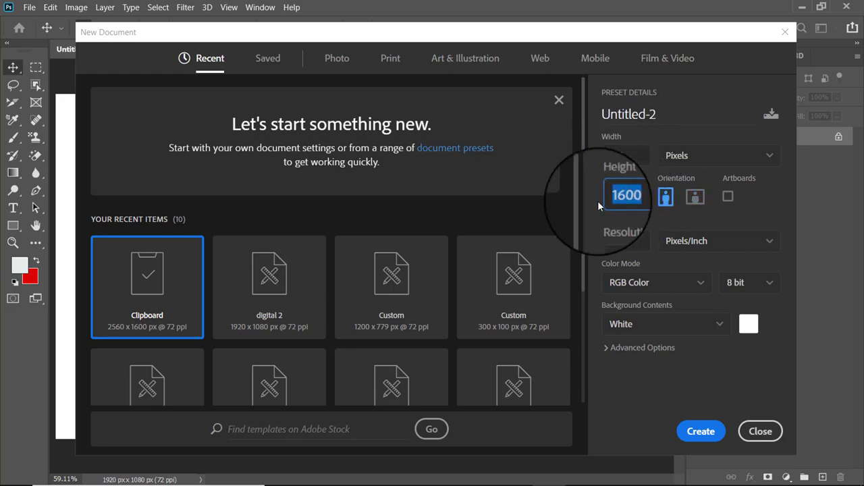
{"action": "type", "text": "250"}
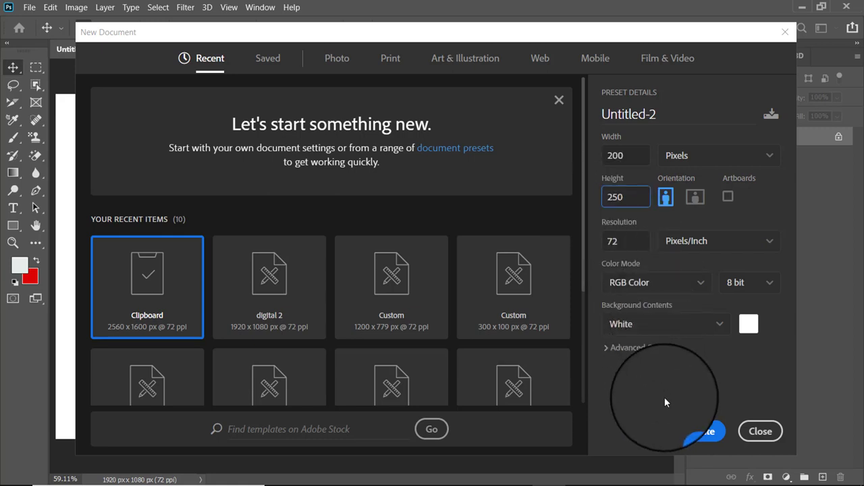
{"action": "left_click", "coordinate": [699, 432]}
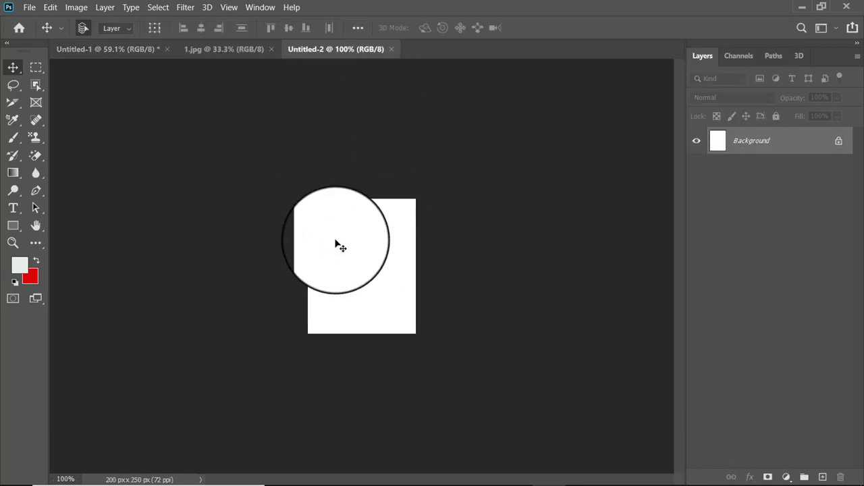
Replace the selection on 1.jpg with a rectangle around her head and shoulders
{"action": "left_click", "coordinate": [207, 51]}
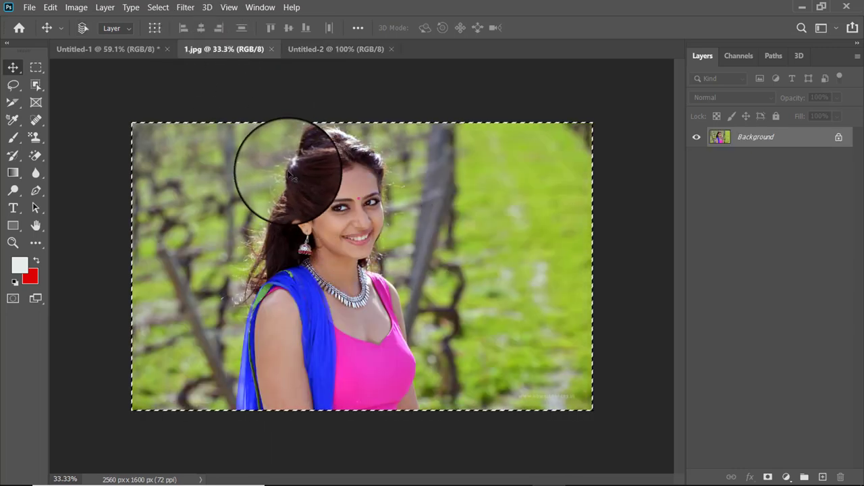
{"action": "key", "text": "ctrl+d"}
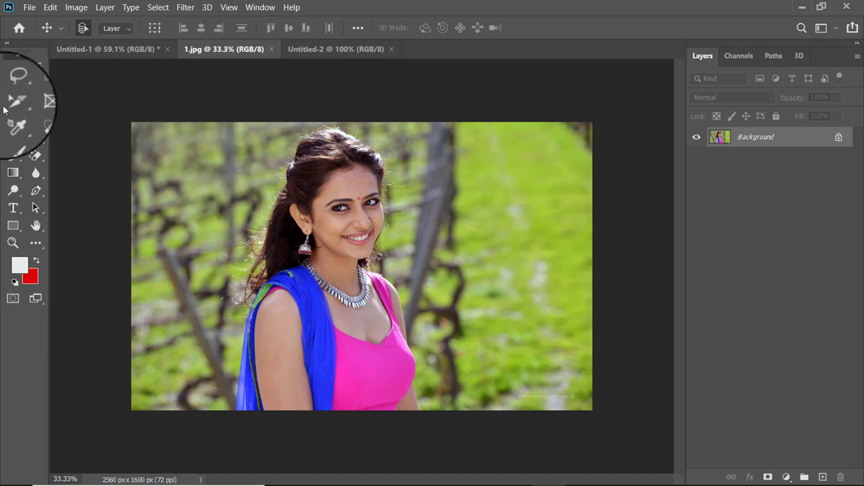
{"action": "left_click", "coordinate": [35, 67]}
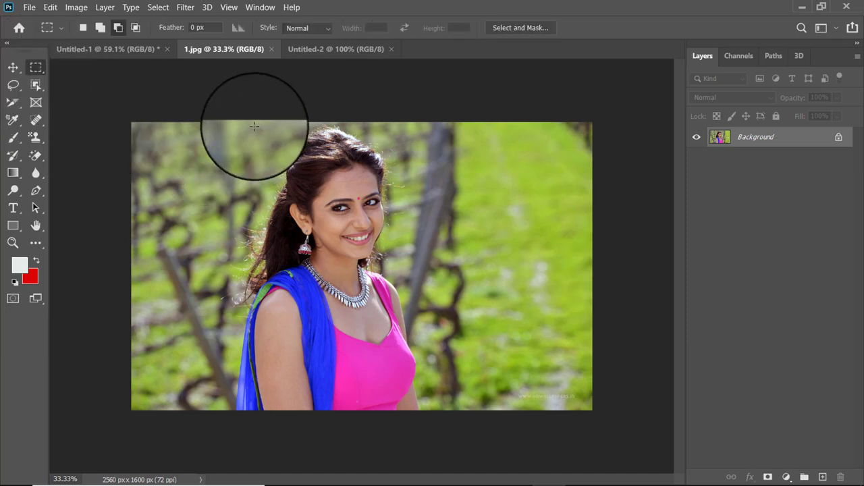
{"action": "left_click_drag", "start_coordinate": [254, 125], "coordinate": [407, 318]}
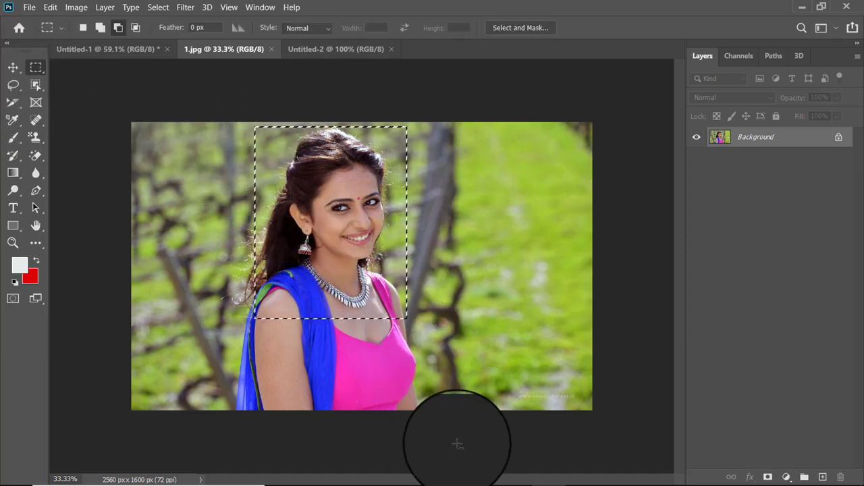
Paste the selection into Untitled-2 as Layer 1 and enter Free Transform
{"action": "left_click", "coordinate": [332, 48]}
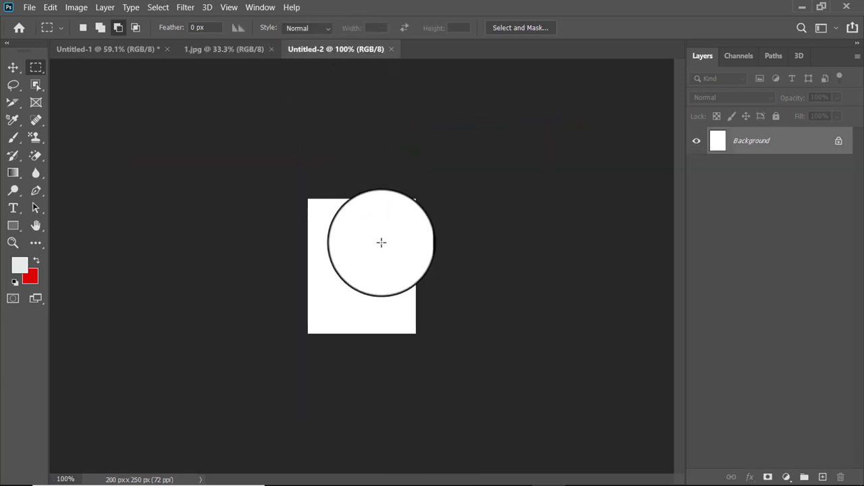
{"action": "key", "text": "ctrl+v"}
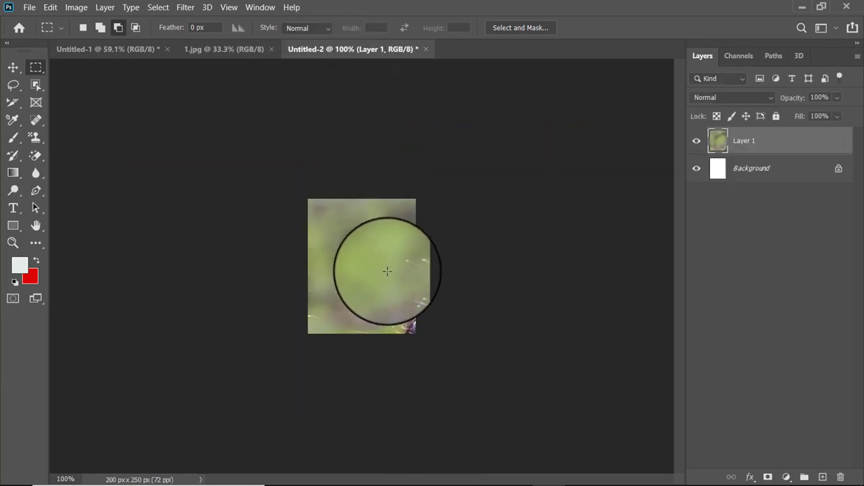
{"action": "key", "text": "ctrl+t"}
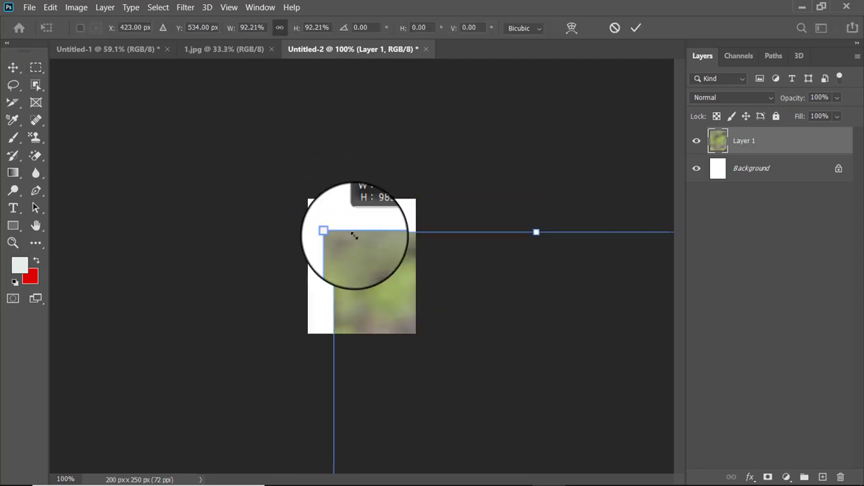
Scale Layer 1 to about 26.57% and fit the face and shoulders within the canvas
{"action": "left_click_drag", "start_coordinate": [307, 199], "coordinate": [461, 394]}
{"action": "mouse_move", "coordinate": [536, 432]}
{"action": "left_mouse_down"}
{"action": "mouse_move", "coordinate": [362, 304]}
{"action": "mouse_move", "coordinate": [354, 237]}
{"action": "left_mouse_up"}
{"action": "left_click_drag", "start_coordinate": [284, 209], "coordinate": [303, 217]}
{"action": "left_click_drag", "start_coordinate": [341, 276], "coordinate": [332, 258]}
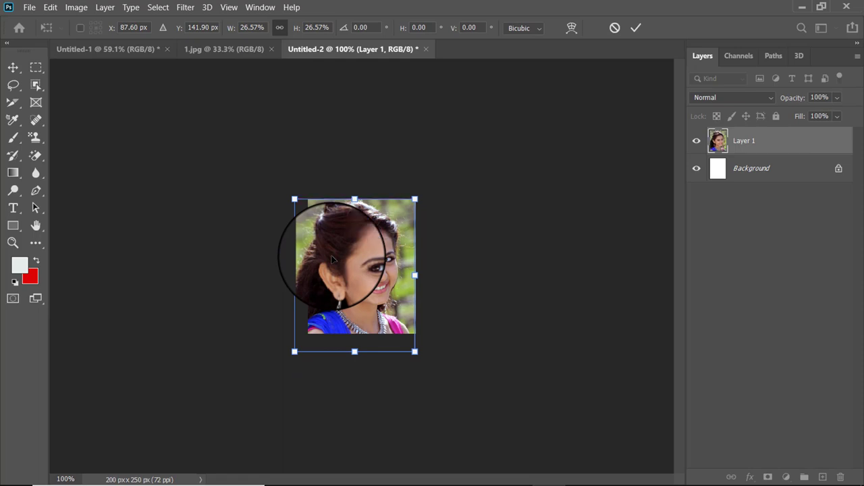
{"action": "key", "text": "Escape"}
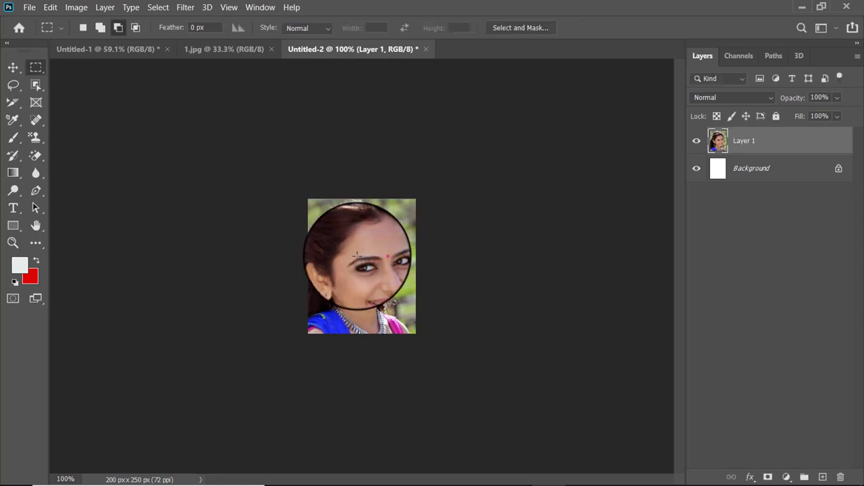
Apply a 10 px Inside stroke to Layer 1 via Edit > Stroke
{"action": "left_click", "coordinate": [50, 7]}
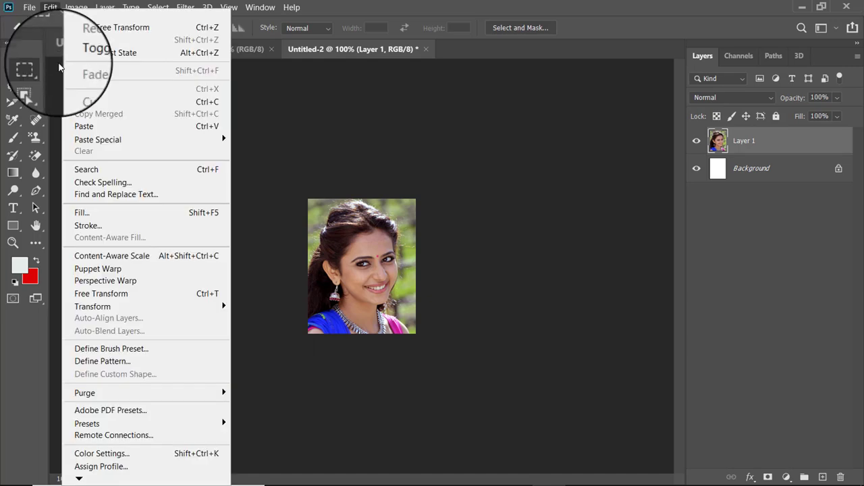
{"action": "left_click", "coordinate": [84, 228]}
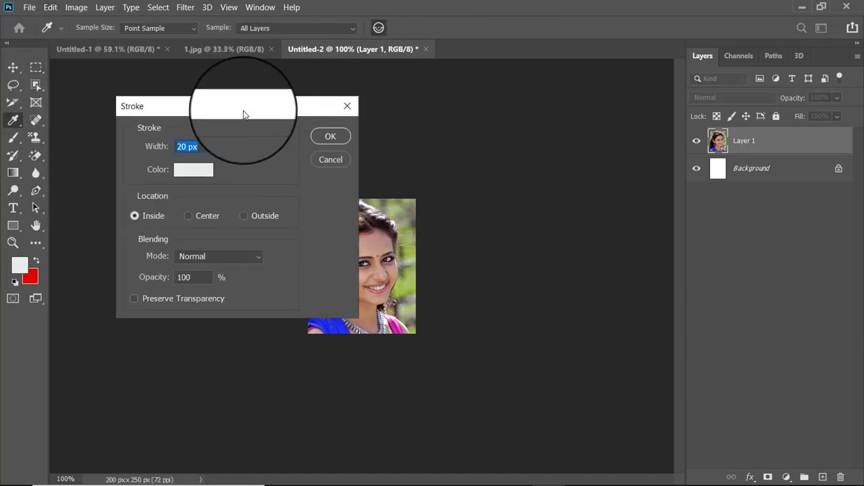
{"action": "left_click_drag", "start_coordinate": [218, 112], "coordinate": [540, 104]}
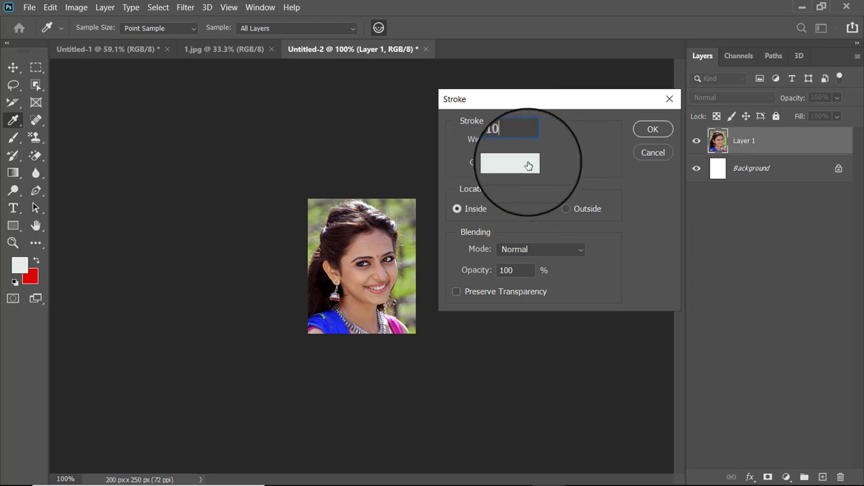
{"action": "left_click", "coordinate": [652, 130]}
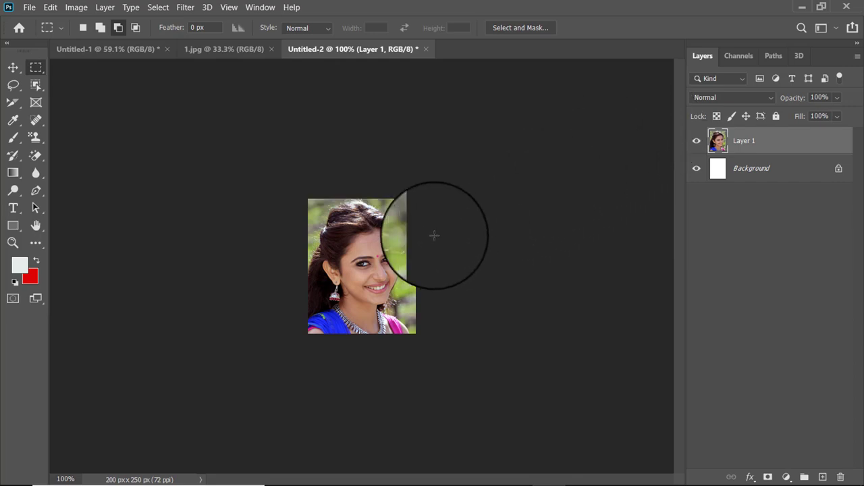
Select the entire canvas and apply Image > Trim
{"action": "key", "text": "ctrl+a"}
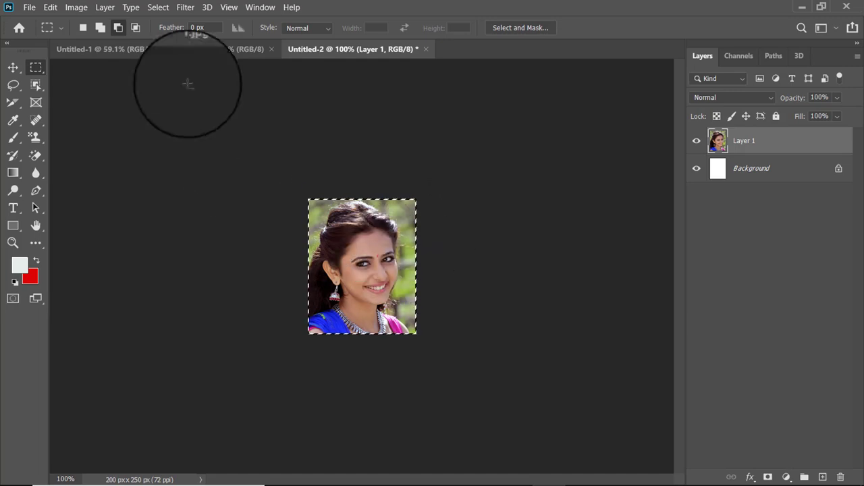
{"action": "left_click", "coordinate": [75, 10]}
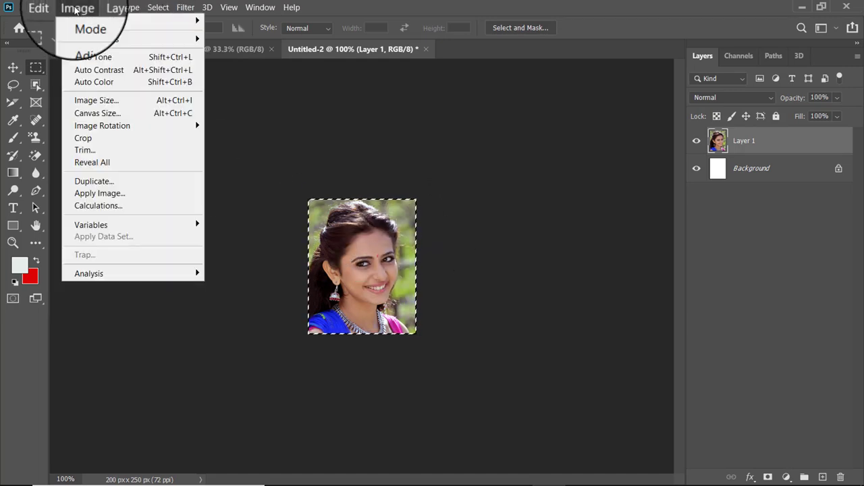
{"action": "left_click", "coordinate": [86, 151]}
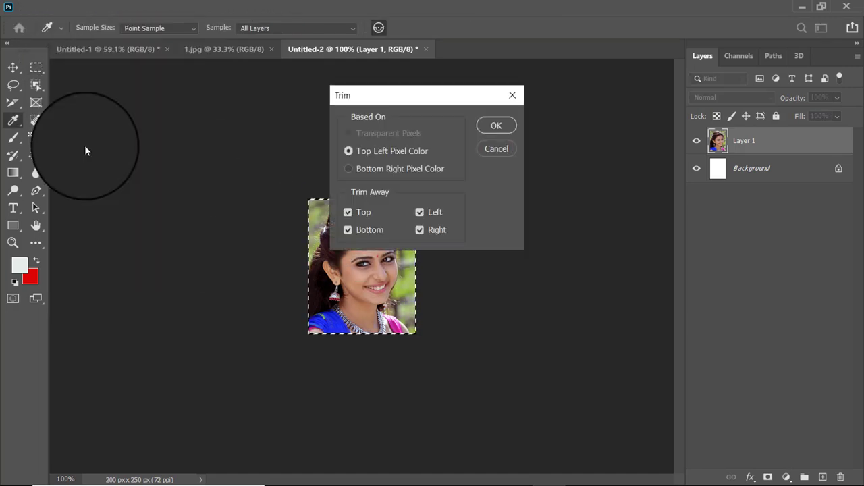
{"action": "left_click", "coordinate": [496, 123]}
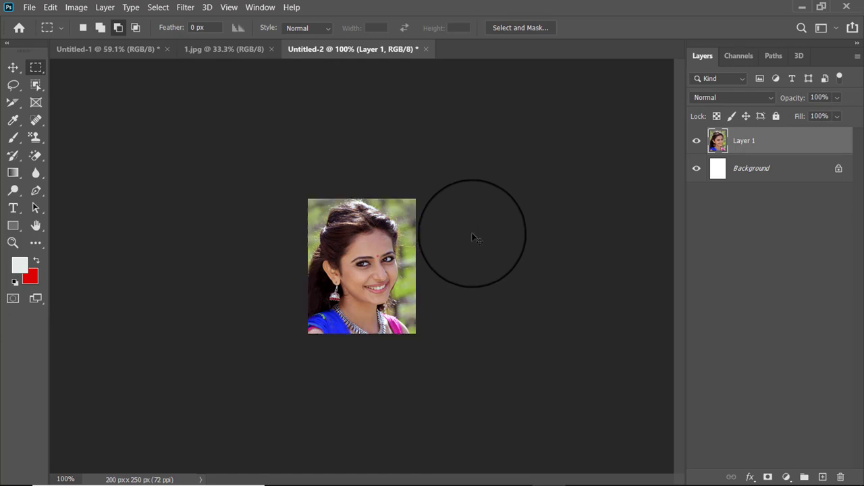
Reapply the 10 px Inside stroke and hide the white Background layer
{"action": "left_click", "coordinate": [50, 7]}
{"action": "left_click", "coordinate": [77, 226]}
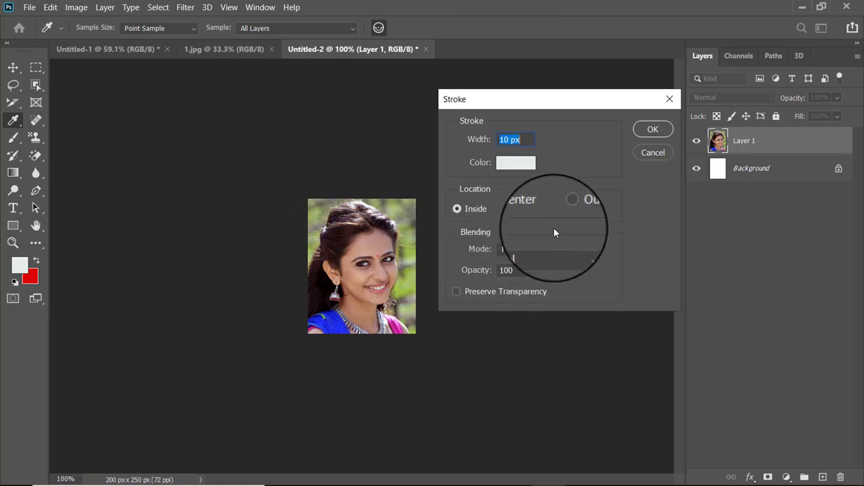
{"action": "left_click", "coordinate": [650, 128]}
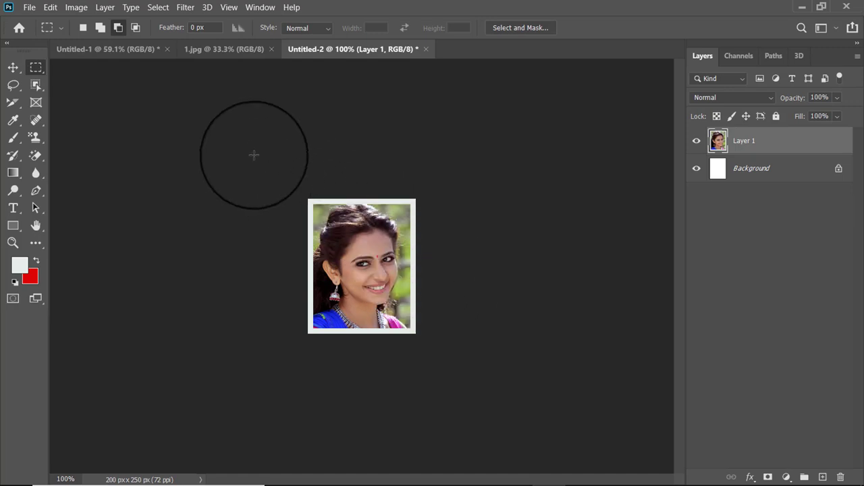
{"action": "left_click", "coordinate": [697, 168]}
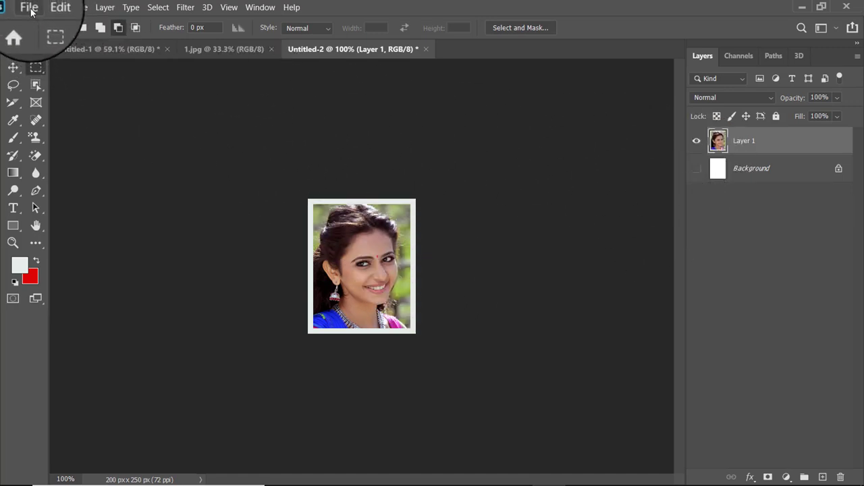
Define the bordered portrait as a new pattern named 'passport photo'
{"action": "left_click", "coordinate": [51, 8]}
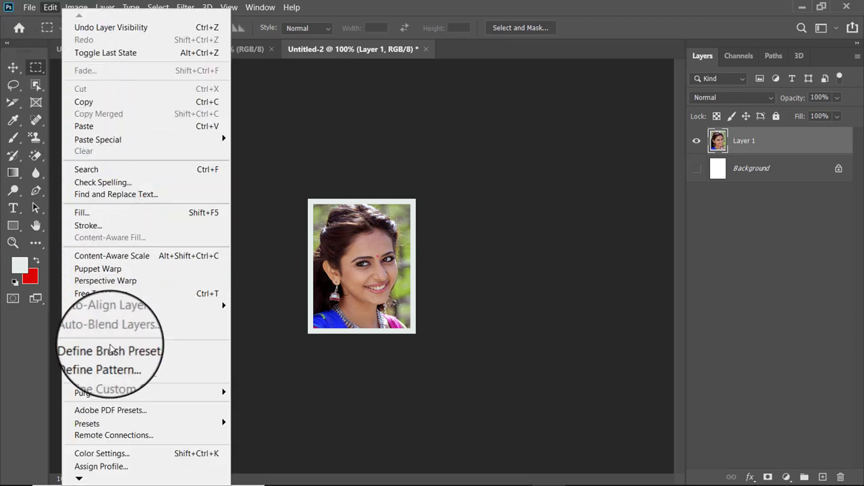
{"action": "left_click", "coordinate": [235, 364]}
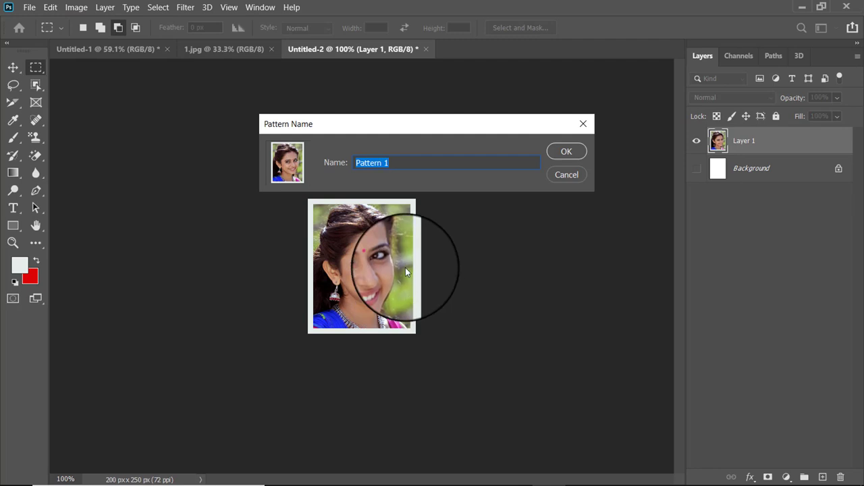
{"action": "type", "text": "pas"}
{"action": "type", "text": "spo"}
{"action": "type", "text": "rt"}
{"action": "type", "text": " phot"}
{"action": "type", "text": "o"}
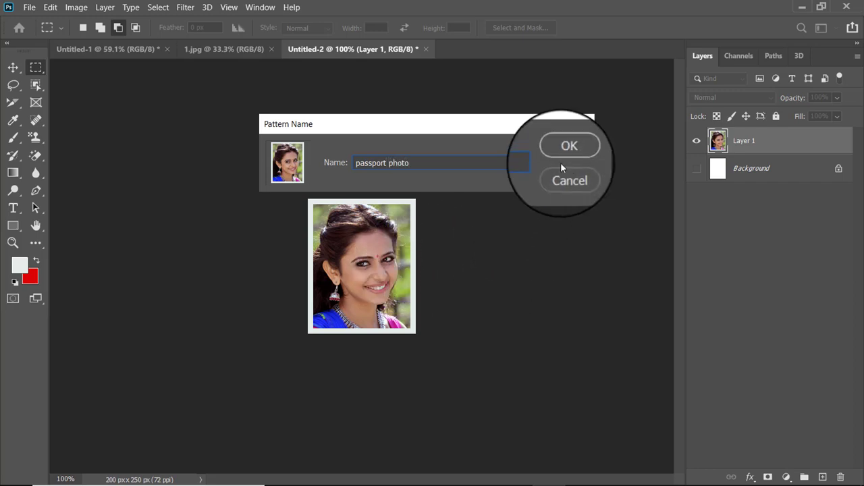
{"action": "left_click", "coordinate": [566, 153]}
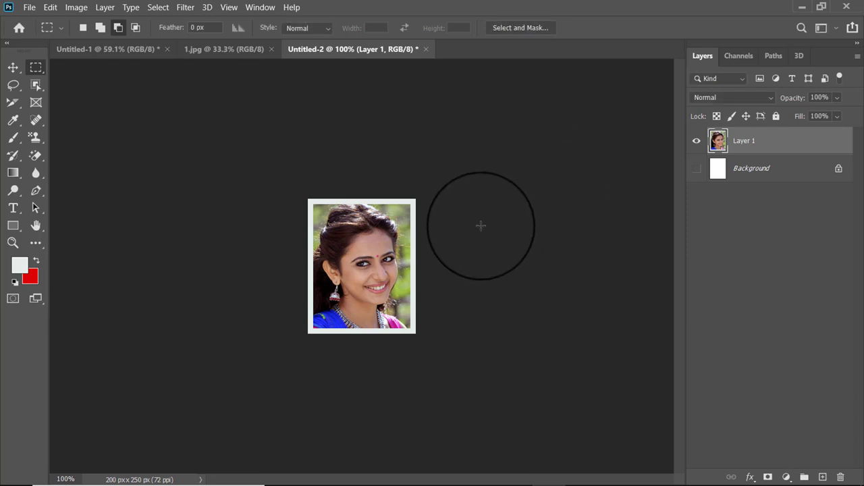
Close Untitled-2, 1.jpg and Untitled-1, discarding unsaved changes
{"action": "left_click", "coordinate": [427, 50]}
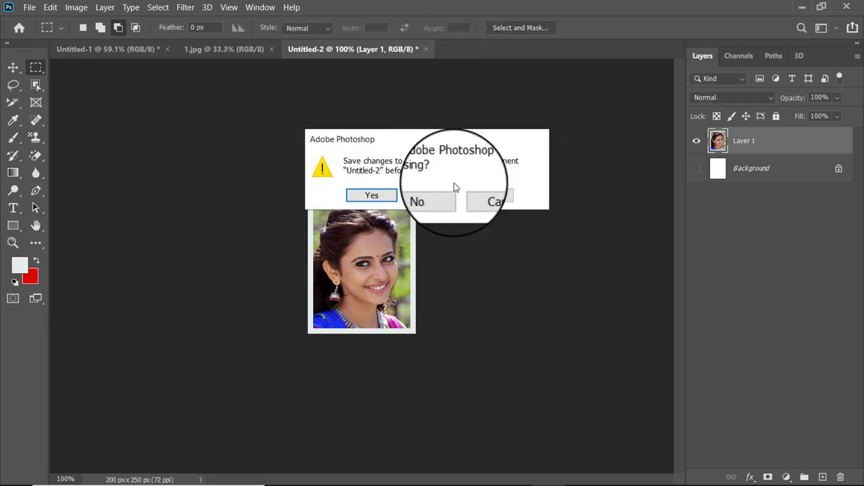
{"action": "left_click", "coordinate": [419, 195]}
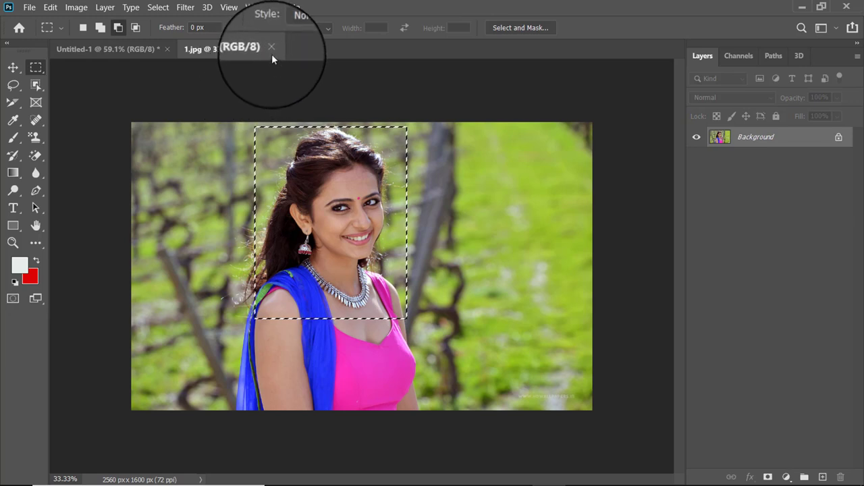
{"action": "left_click", "coordinate": [272, 49]}
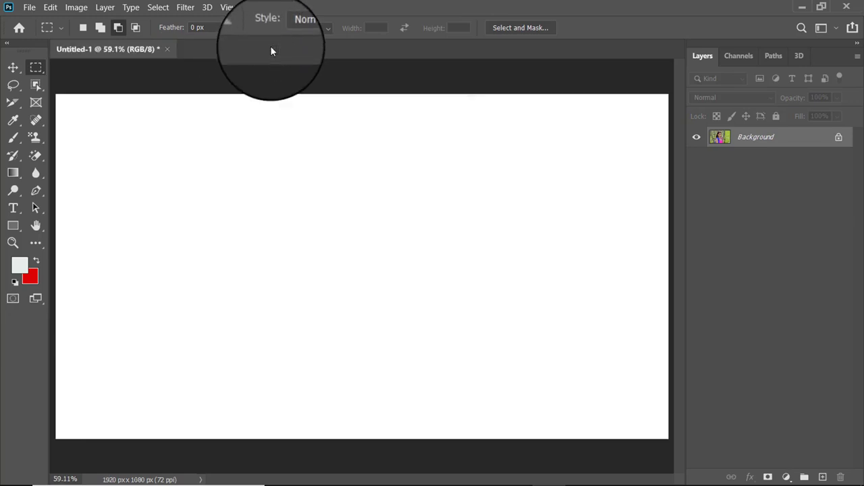
{"action": "left_click", "coordinate": [167, 49]}
{"action": "left_click", "coordinate": [425, 200]}
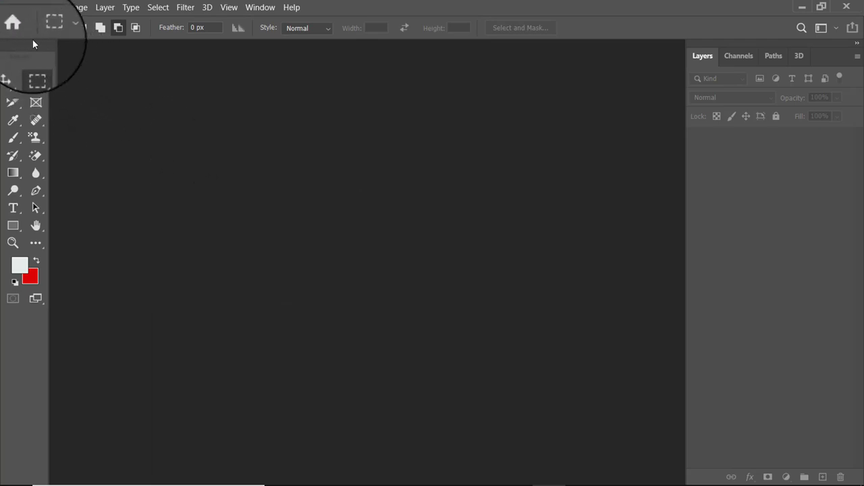
Create a new white document 800 px wide and 250 px high from File > New
{"action": "left_click", "coordinate": [33, 9]}
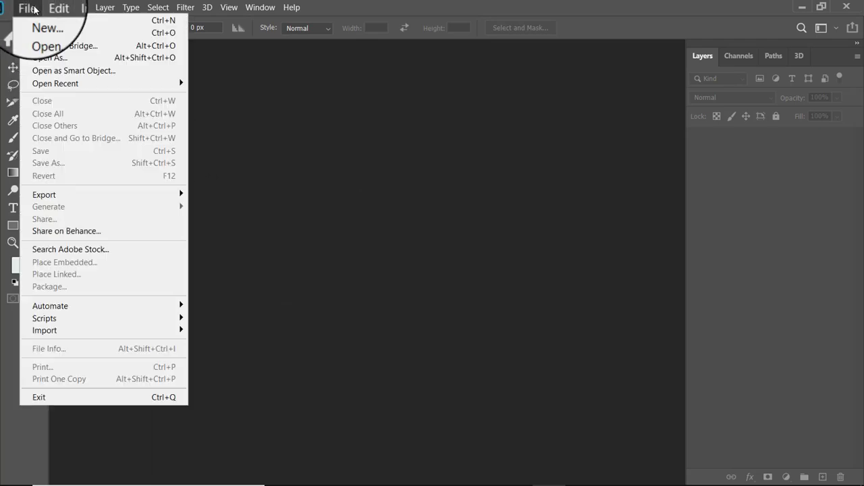
{"action": "left_click", "coordinate": [36, 23]}
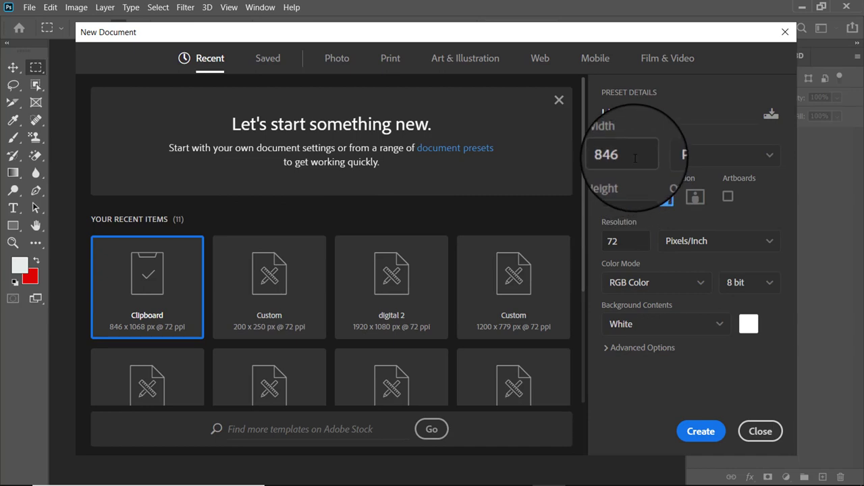
{"action": "left_click", "coordinate": [608, 157]}
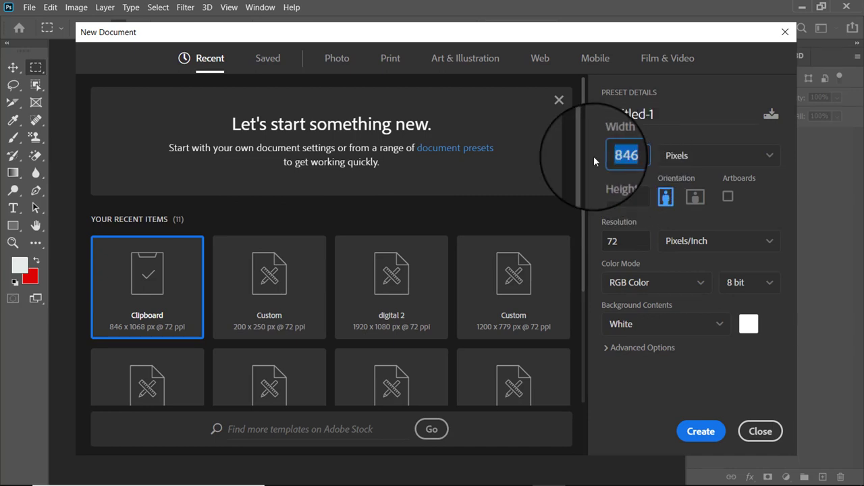
{"action": "type", "text": "800"}
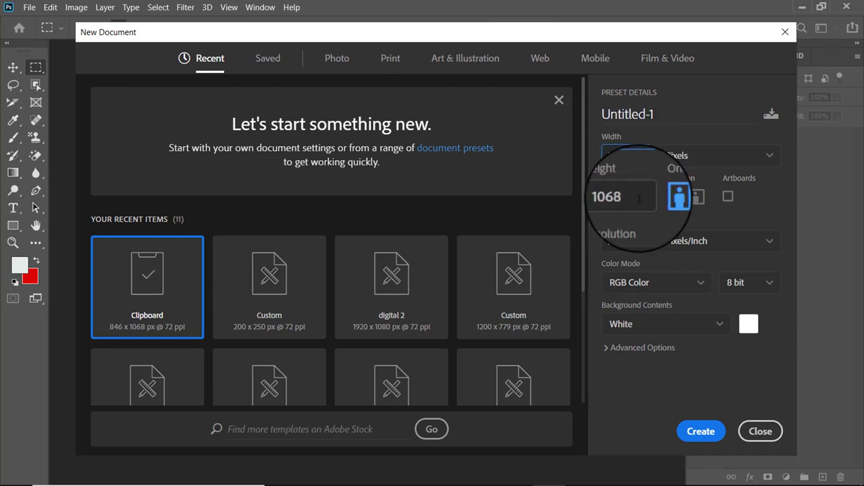
{"action": "left_click", "coordinate": [639, 198]}
{"action": "type", "text": "25"}
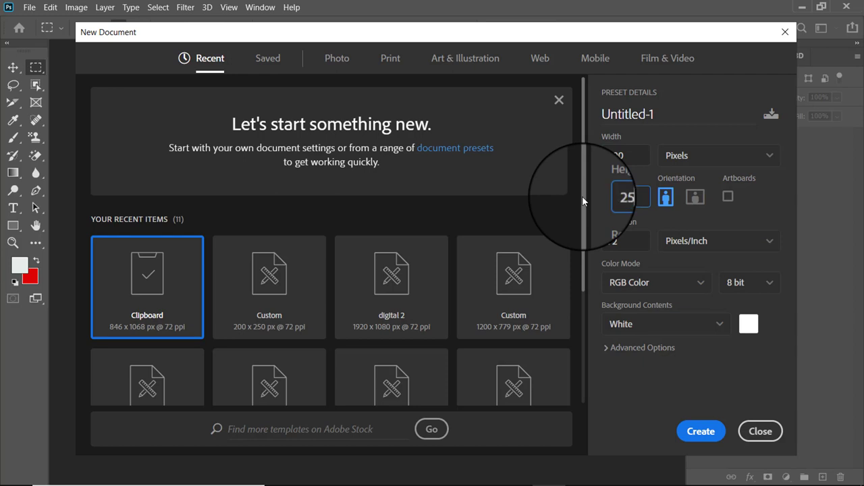
{"action": "key", "text": "Return"}
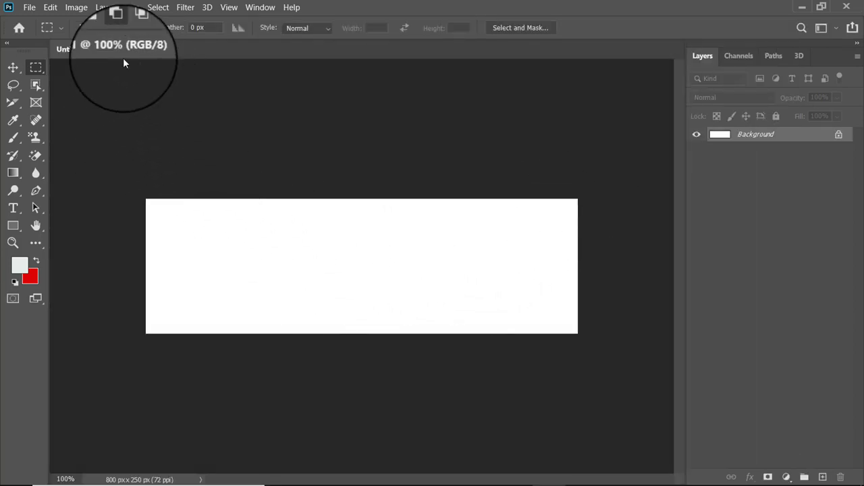
Fill the 800 × 250 canvas with the portrait custom pattern using Edit > Fill
{"action": "left_click", "coordinate": [50, 8]}
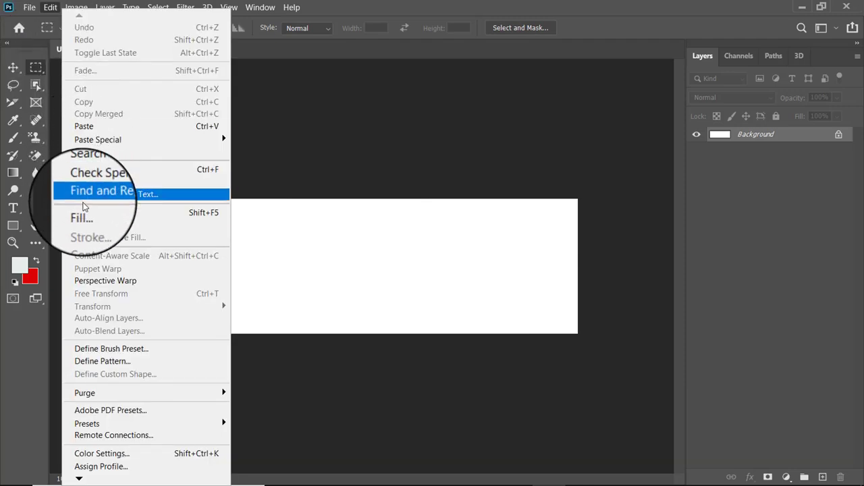
{"action": "left_click", "coordinate": [137, 214]}
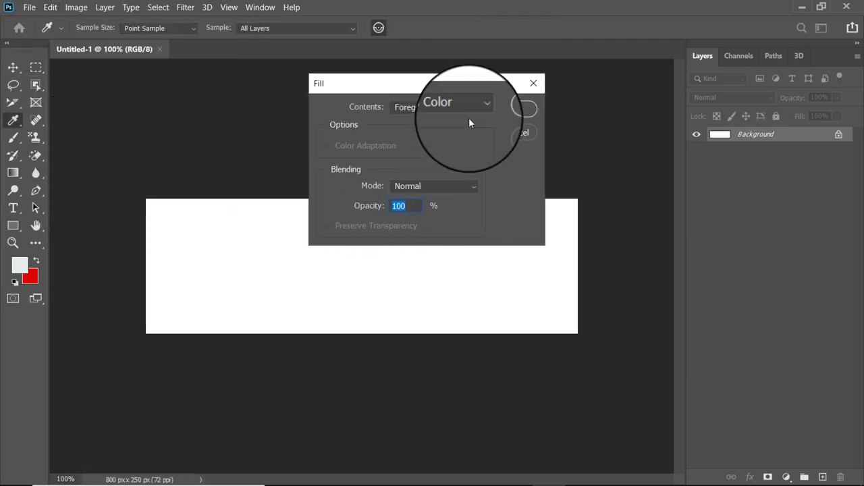
{"action": "left_click", "coordinate": [474, 107]}
{"action": "left_click", "coordinate": [417, 178]}
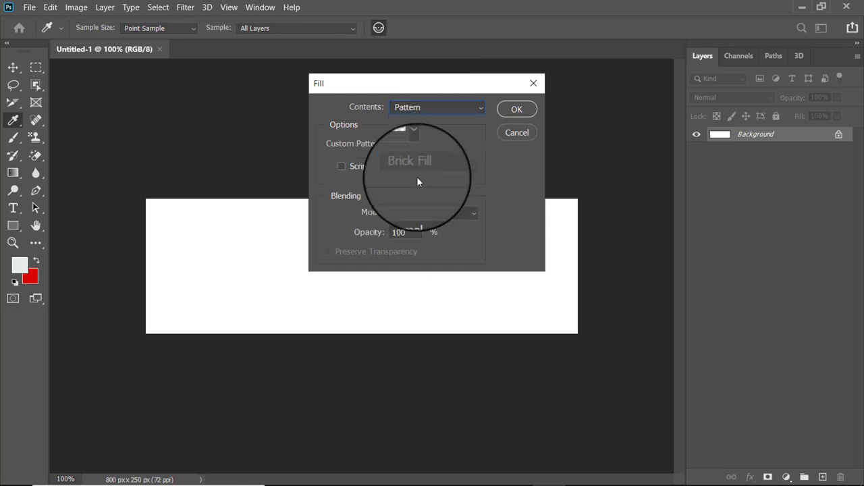
{"action": "left_click", "coordinate": [415, 147]}
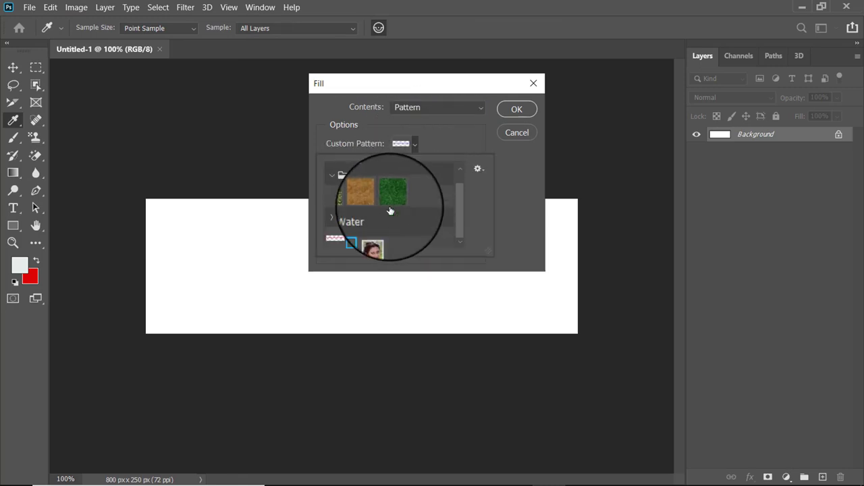
{"action": "left_click", "coordinate": [379, 238]}
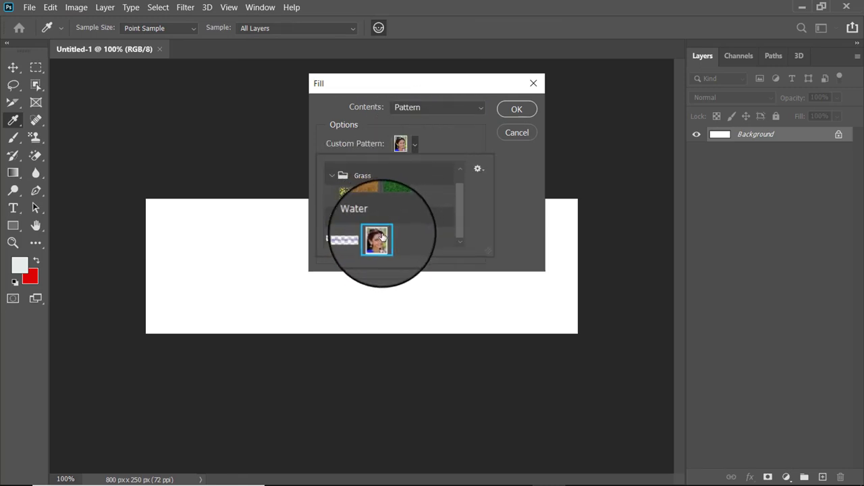
{"action": "left_click", "coordinate": [511, 110]}
{"action": "left_click", "coordinate": [511, 111]}
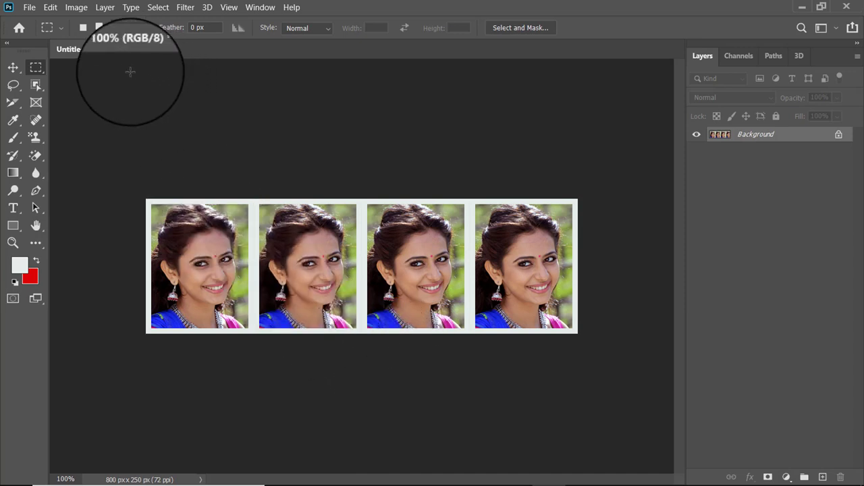
{"action": "left_click", "coordinate": [26, 8]}
{"action": "key", "text": "Escape"}
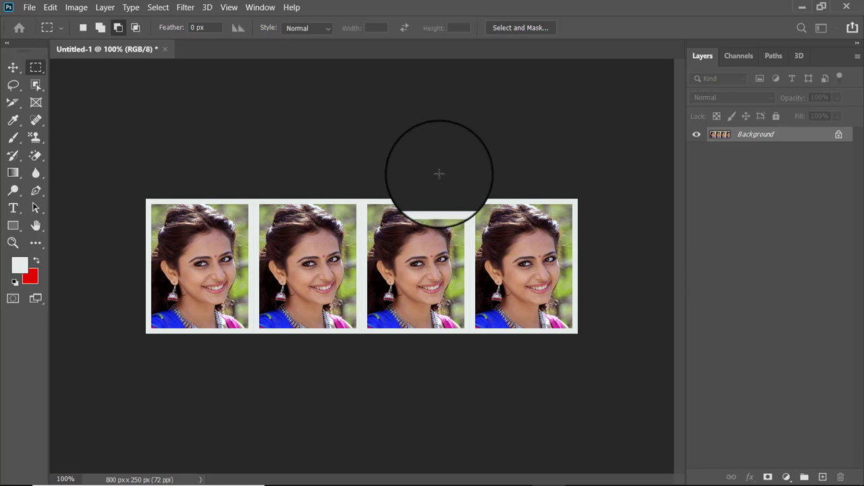
Create a second new document sized 800 × 500 pixels with Ctrl+N
{"action": "key", "text": "ctrl+n"}
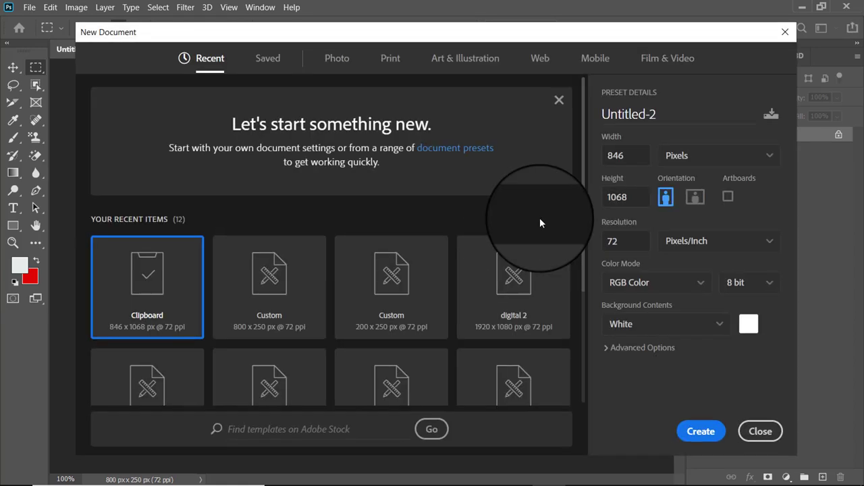
{"action": "left_click", "coordinate": [617, 155]}
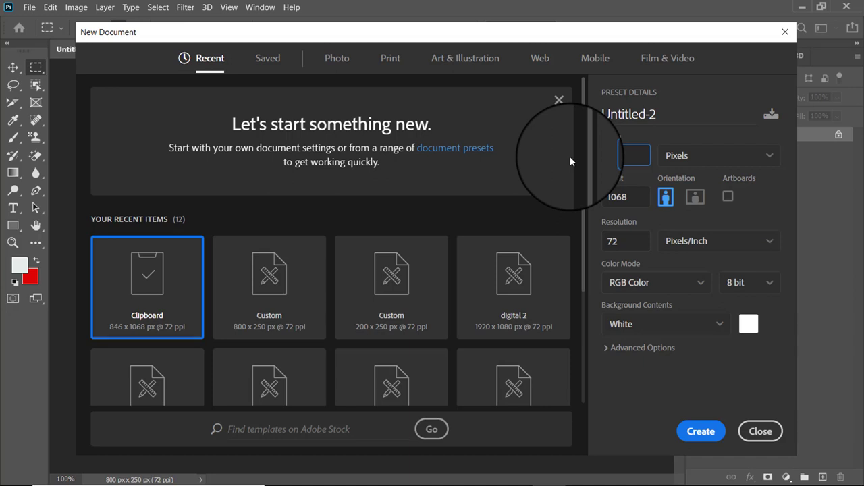
{"action": "key", "text": "Tab"}
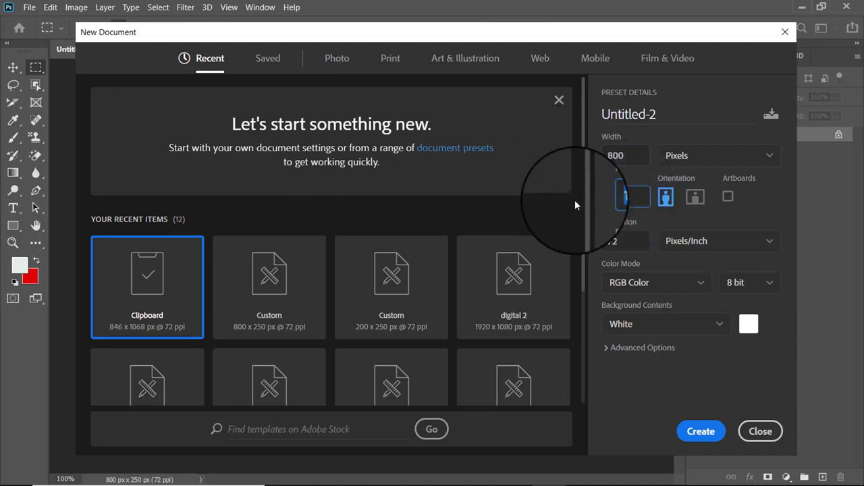
{"action": "type", "text": "5"}
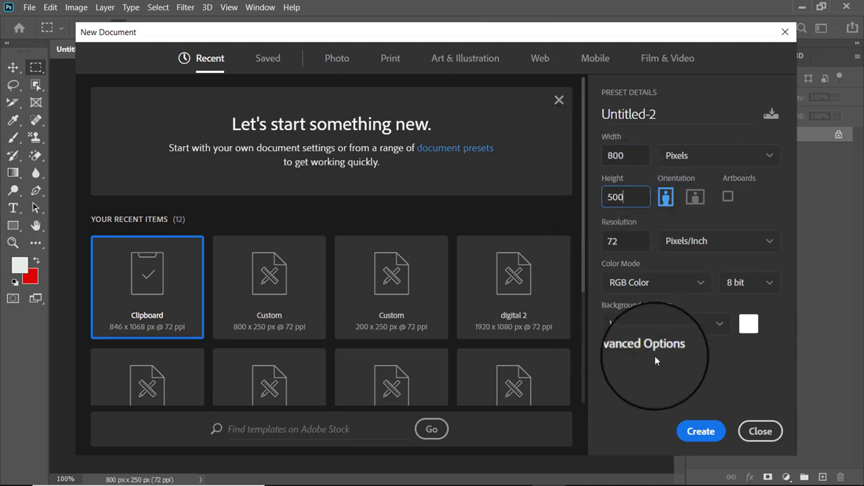
{"action": "left_click", "coordinate": [701, 431]}
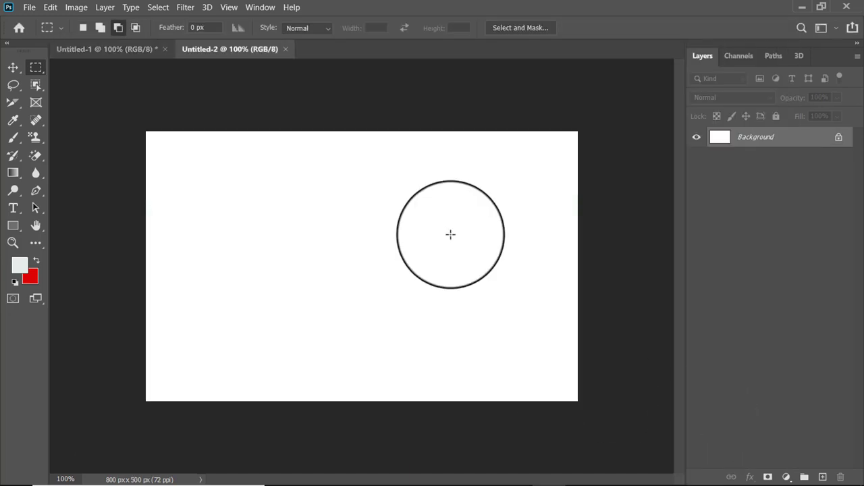
Fill Untitled-2 with the portrait pattern, giving two rows of four portraits
{"action": "left_click", "coordinate": [51, 7]}
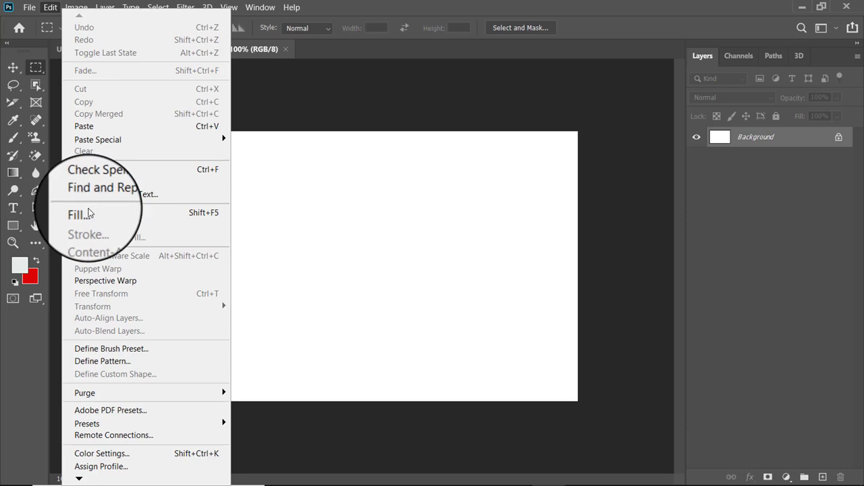
{"action": "left_click", "coordinate": [79, 214]}
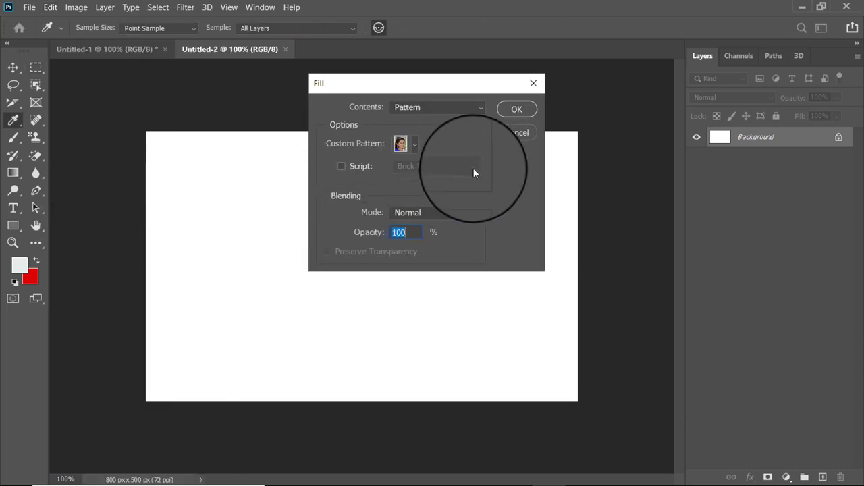
{"action": "left_click", "coordinate": [512, 111]}
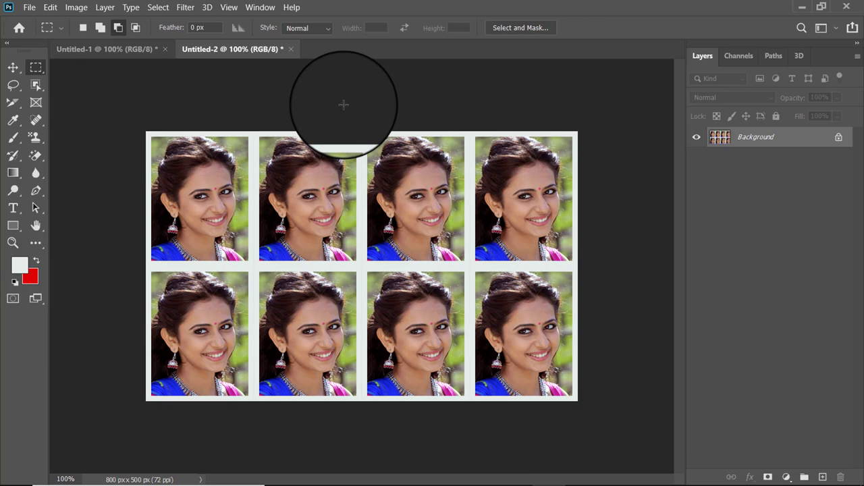
Close Untitled-2 and Untitled-1, discarding unsaved changes in both
{"action": "left_click", "coordinate": [291, 49]}
{"action": "left_click", "coordinate": [426, 192]}
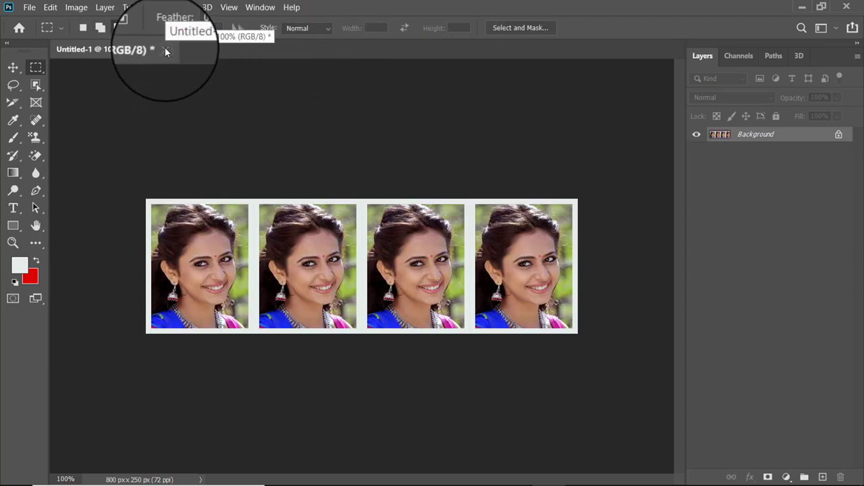
{"action": "left_click", "coordinate": [167, 52]}
{"action": "left_click", "coordinate": [419, 197]}
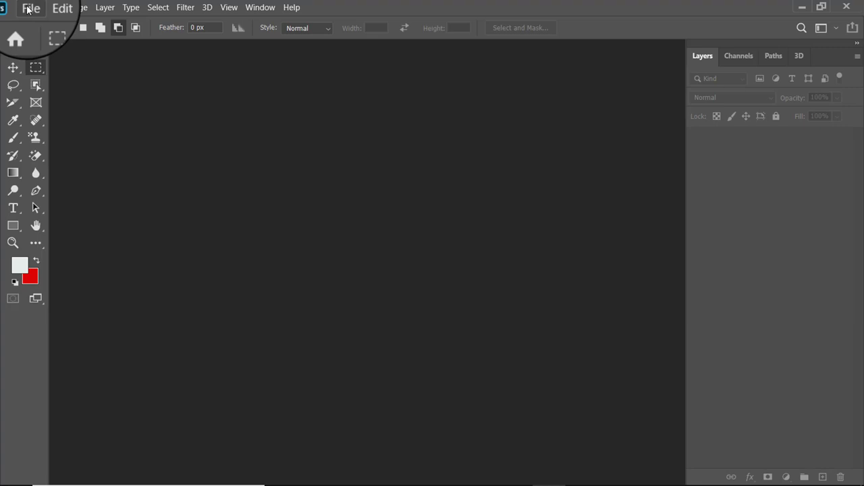
Create a new document from the saved digital 2 preset (1920 × 1080 px, 72 ppi)
{"action": "left_click", "coordinate": [29, 8]}
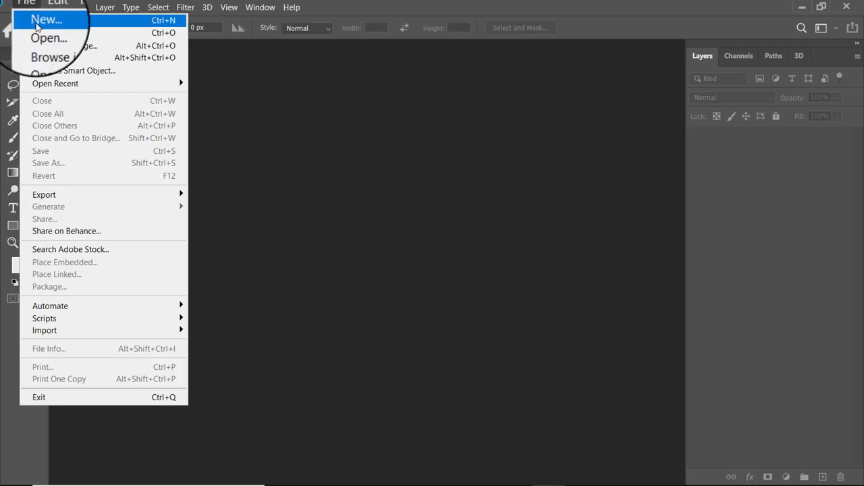
{"action": "left_click", "coordinate": [54, 25]}
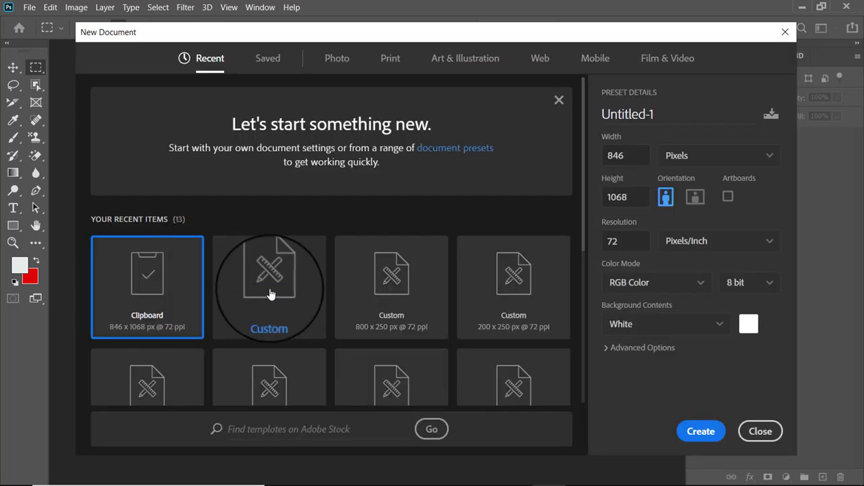
{"action": "scroll", "coordinate": [234, 295], "scroll_direction": "down", "scroll_amount": 3}
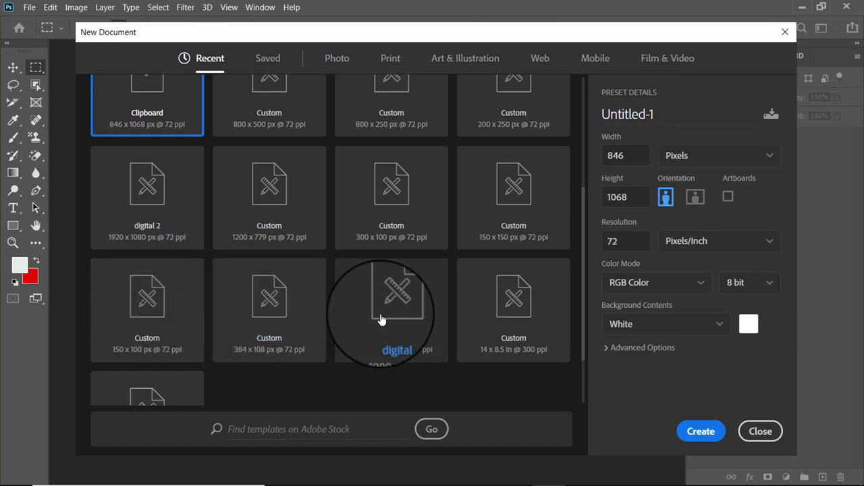
{"action": "scroll", "coordinate": [510, 291], "scroll_direction": "up", "scroll_amount": 1}
{"action": "scroll", "coordinate": [472, 283], "scroll_direction": "up", "scroll_amount": 1}
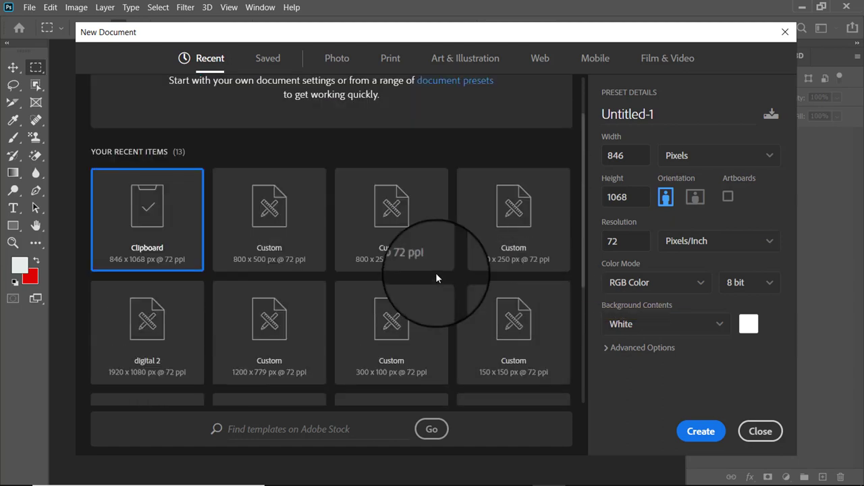
{"action": "scroll", "coordinate": [371, 272], "scroll_direction": "down", "scroll_amount": 3}
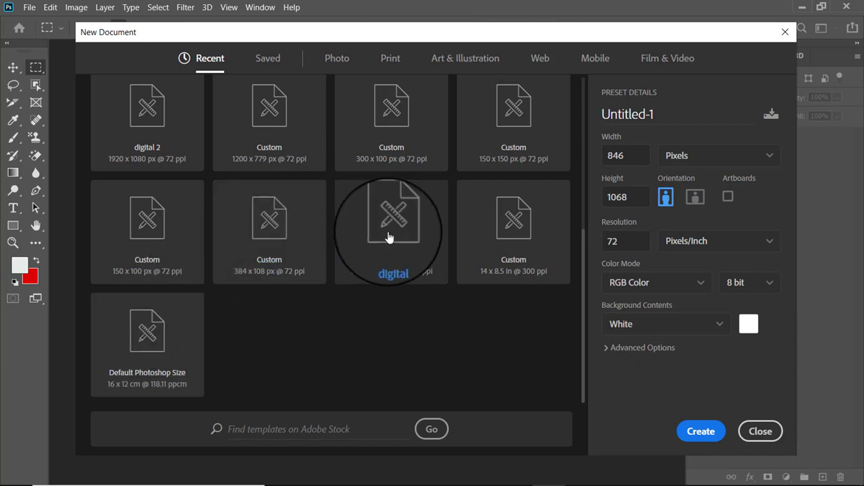
{"action": "scroll", "coordinate": [337, 169], "scroll_direction": "up", "scroll_amount": 2}
{"action": "left_click", "coordinate": [267, 58]}
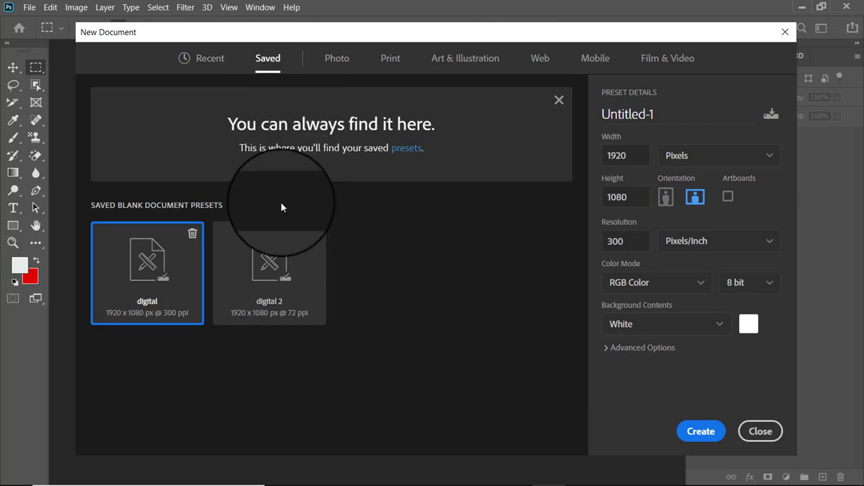
{"action": "left_click", "coordinate": [257, 278]}
{"action": "left_click", "coordinate": [701, 431]}
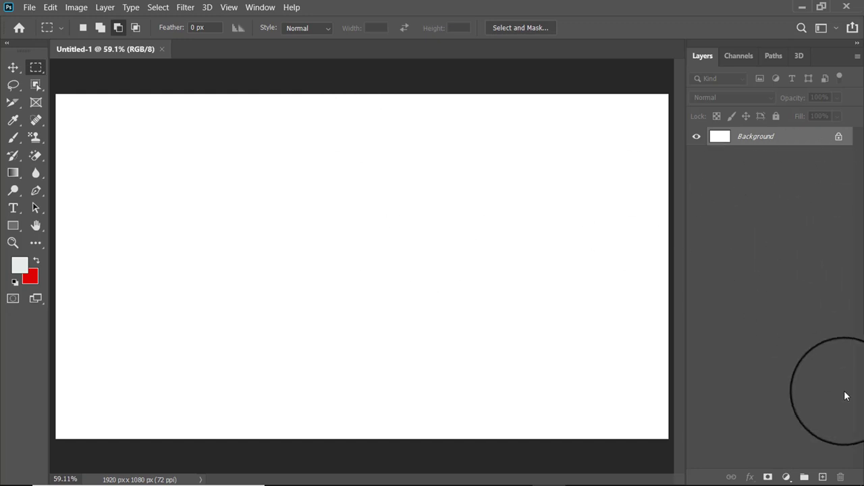
Add an empty layer, then enter 13 × 13 pixels in a new document dialog
{"action": "left_click", "coordinate": [823, 478]}
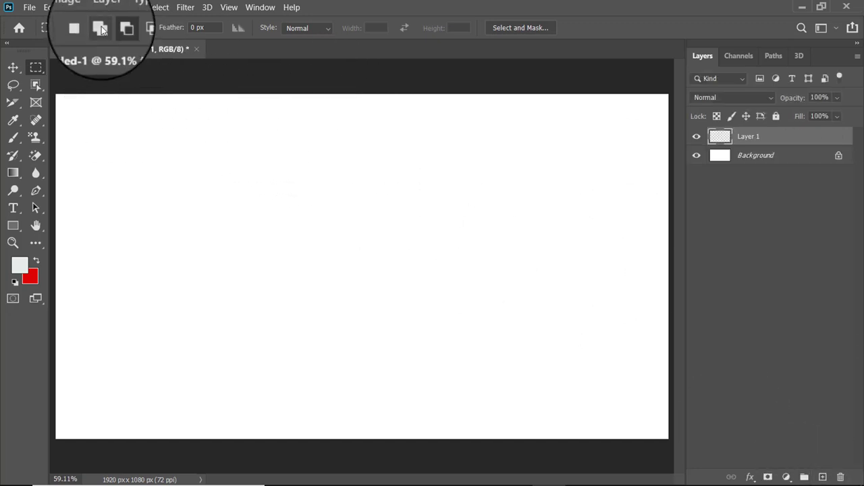
{"action": "left_click", "coordinate": [30, 11]}
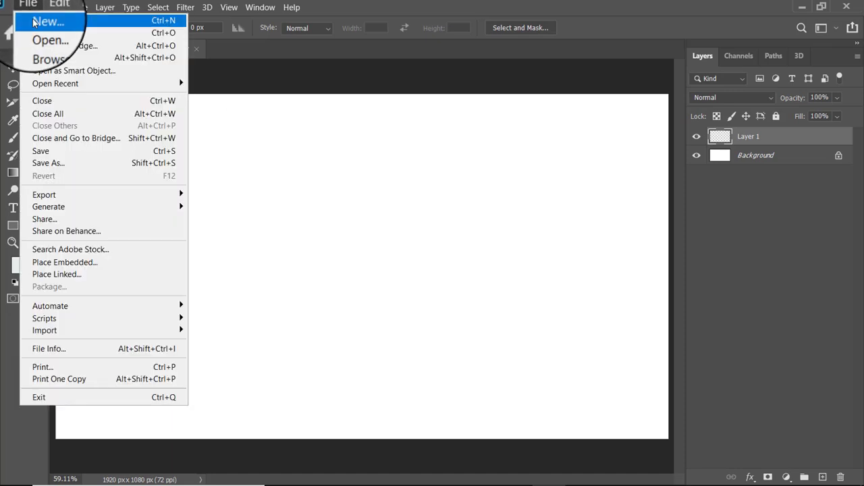
{"action": "left_click", "coordinate": [29, 9]}
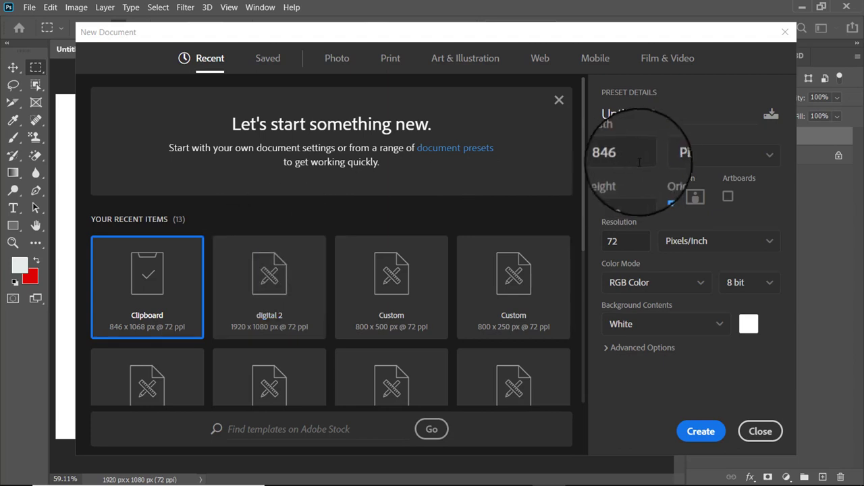
{"action": "double_click", "coordinate": [621, 155]}
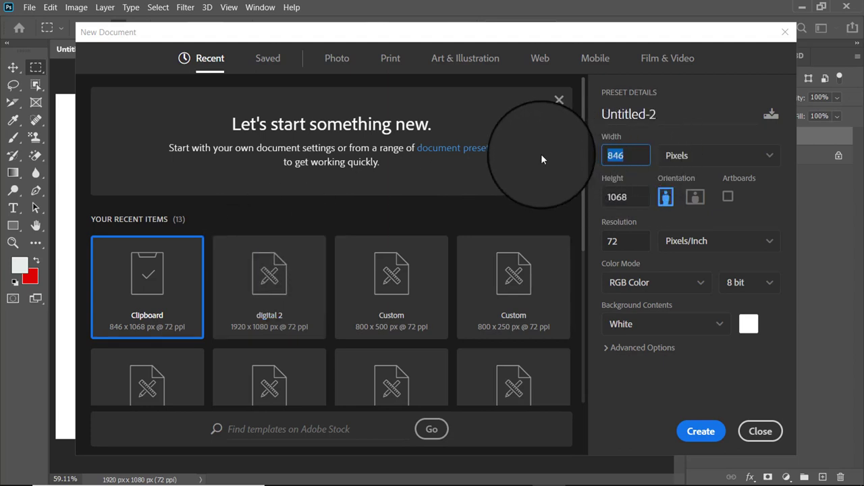
{"action": "type", "text": "13"}
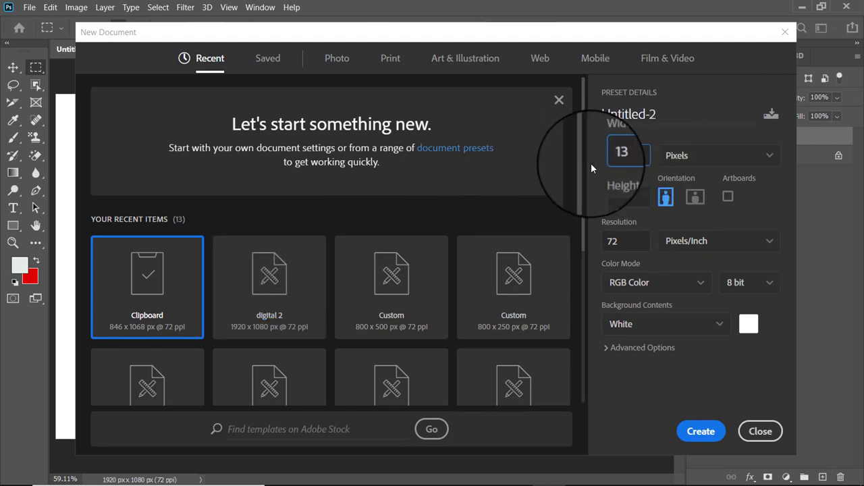
{"action": "double_click", "coordinate": [635, 194]}
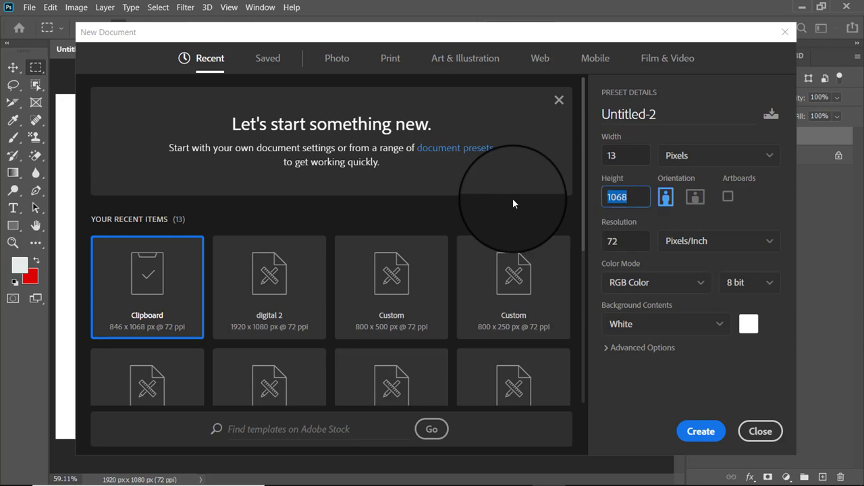
{"action": "type", "text": "13"}
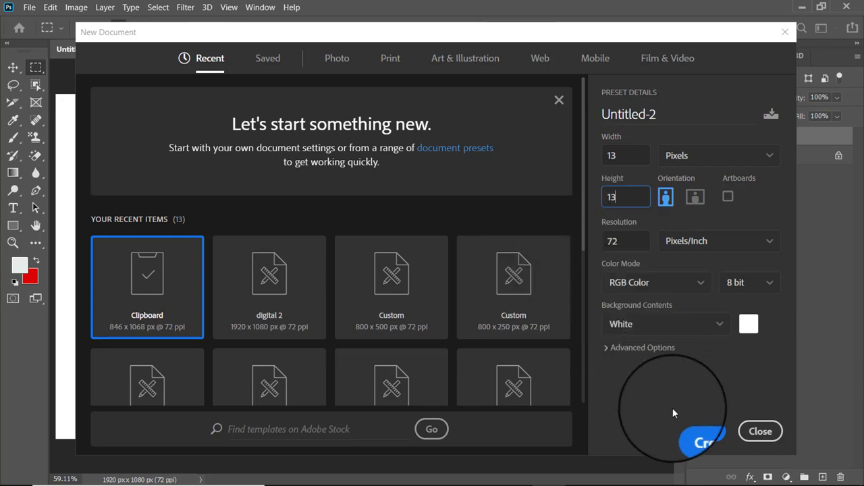
Create the 13 × 13 px document and zoom in on it
{"action": "left_click", "coordinate": [709, 431]}
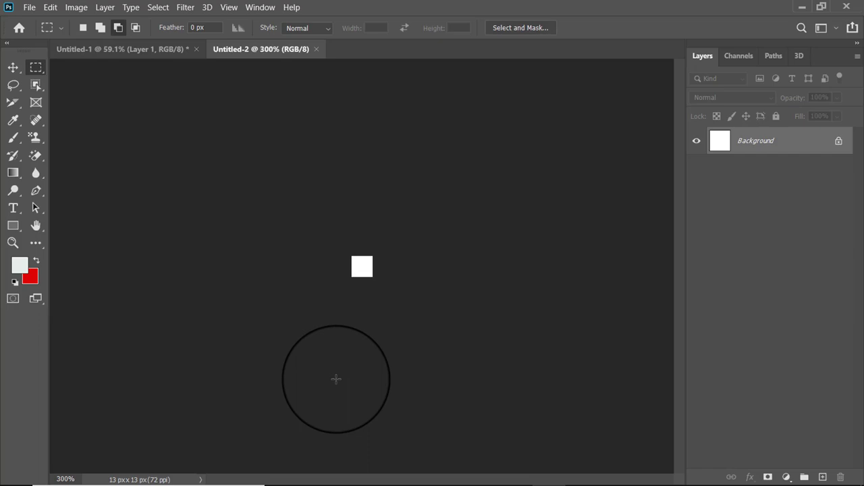
{"action": "key", "text": "ctrl+plus"}
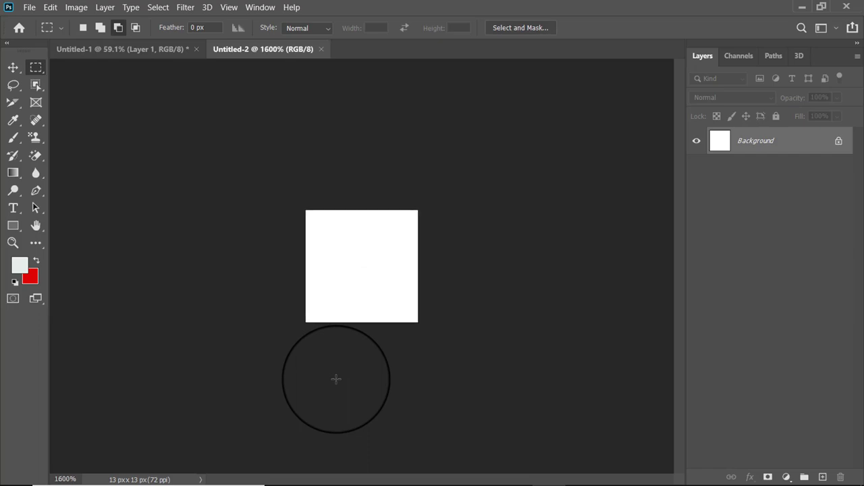
{"action": "key", "text": "ctrl+plus"}
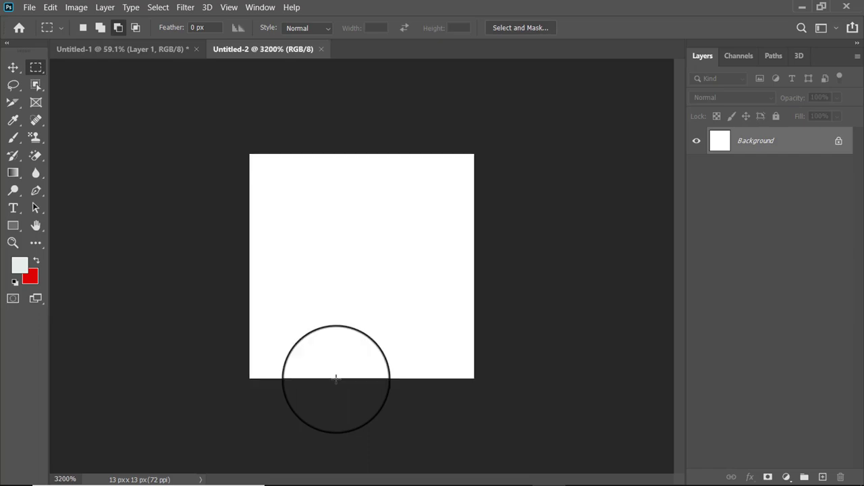
After trying a single-row selection, select the tile's centre pixel column with Single Column Marquee
{"action": "right_click", "coordinate": [41, 71]}
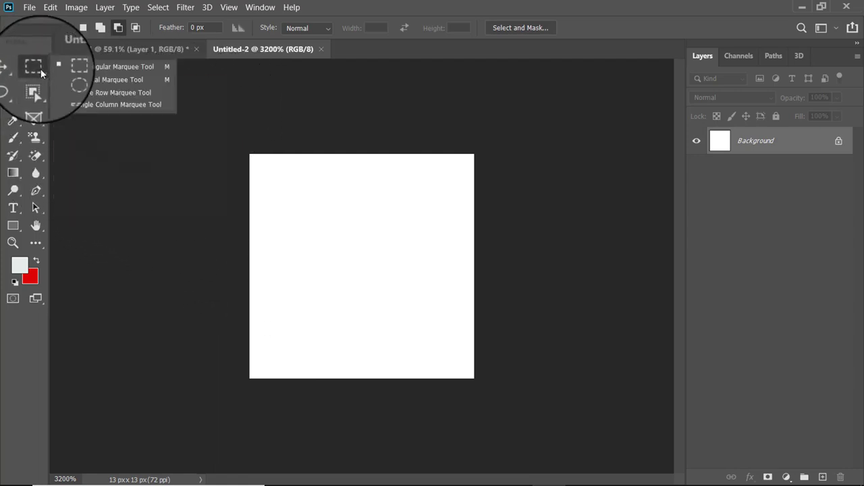
{"action": "left_click", "coordinate": [112, 98]}
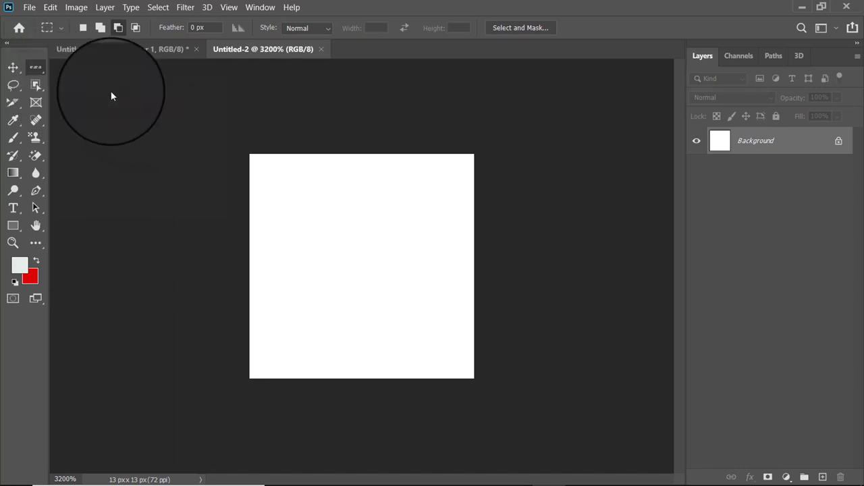
{"action": "left_click", "coordinate": [306, 251]}
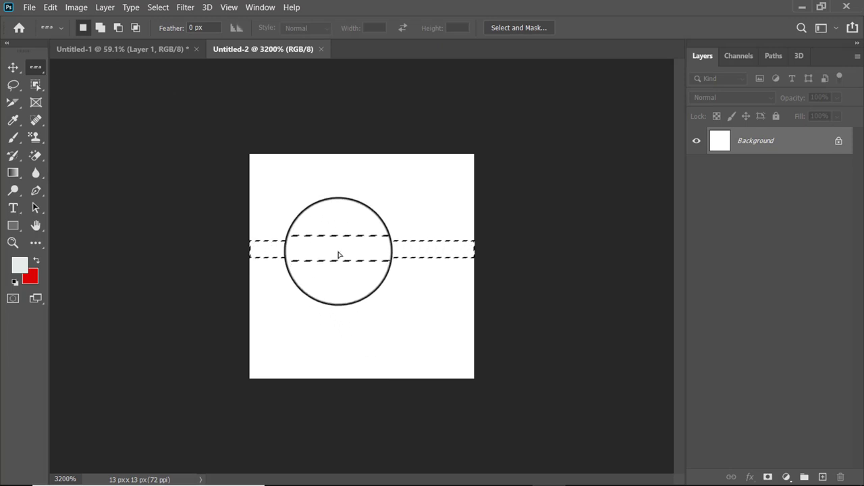
{"action": "left_click_drag", "start_coordinate": [339, 255], "coordinate": [339, 258]}
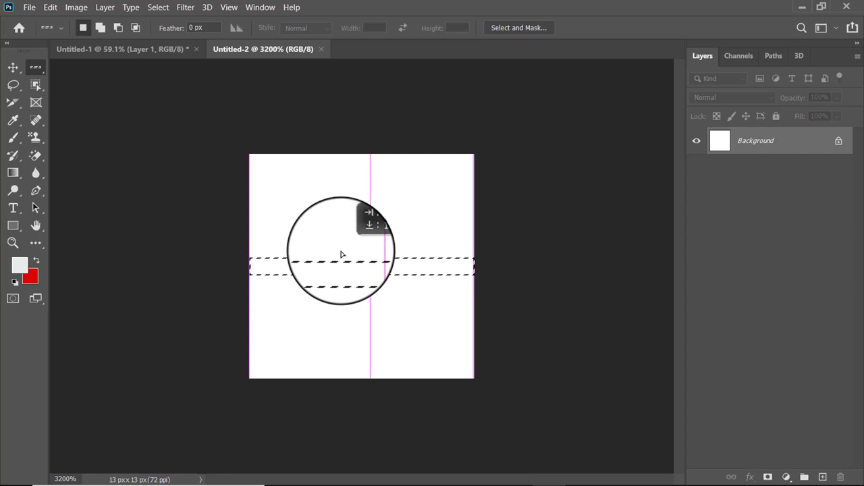
{"action": "left_click_drag", "start_coordinate": [345, 266], "coordinate": [335, 268]}
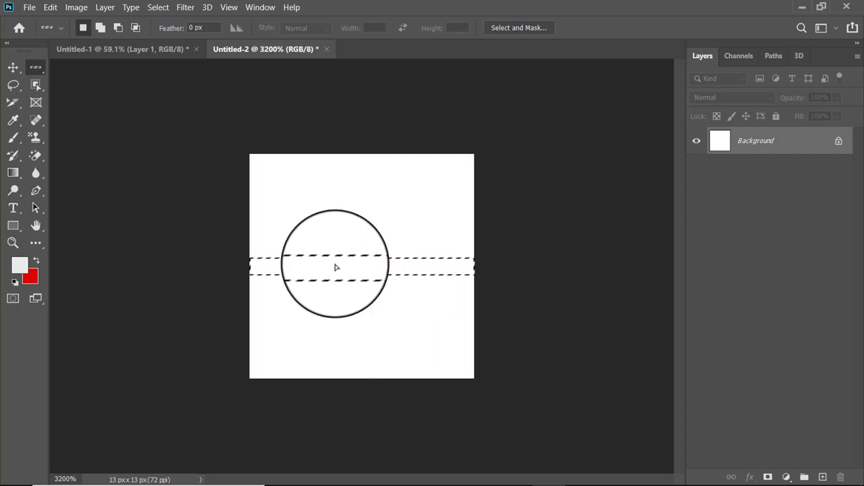
{"action": "right_click", "coordinate": [36, 70]}
{"action": "left_click", "coordinate": [78, 104]}
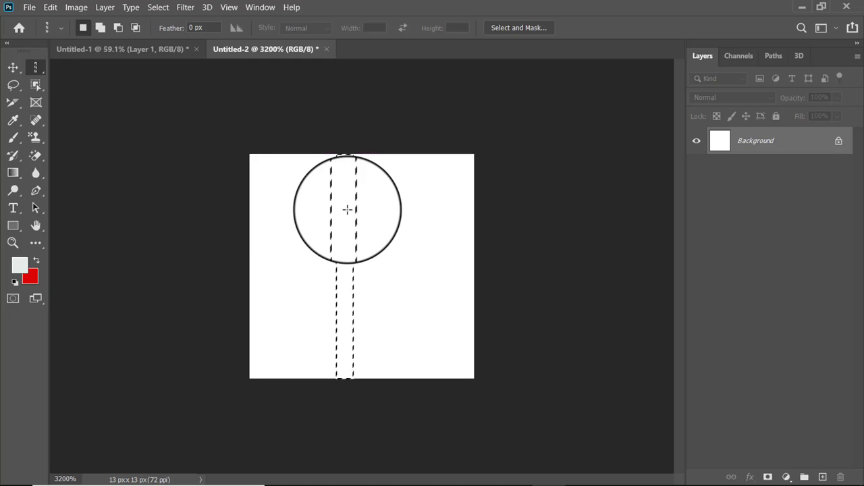
{"action": "mouse_move", "coordinate": [348, 210]}
{"action": "left_mouse_down"}
{"action": "mouse_move", "coordinate": [349, 245]}
{"action": "mouse_move", "coordinate": [358, 247]}
{"action": "mouse_move", "coordinate": [347, 254]}
{"action": "mouse_move", "coordinate": [368, 259]}
{"action": "left_mouse_up"}
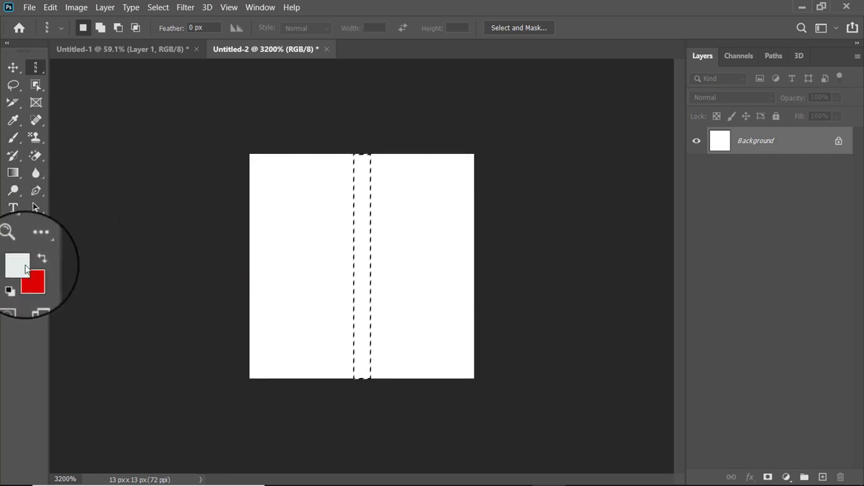
Set the foreground to #545454, fill the centre column with it, and deselect
{"action": "left_click", "coordinate": [25, 270]}
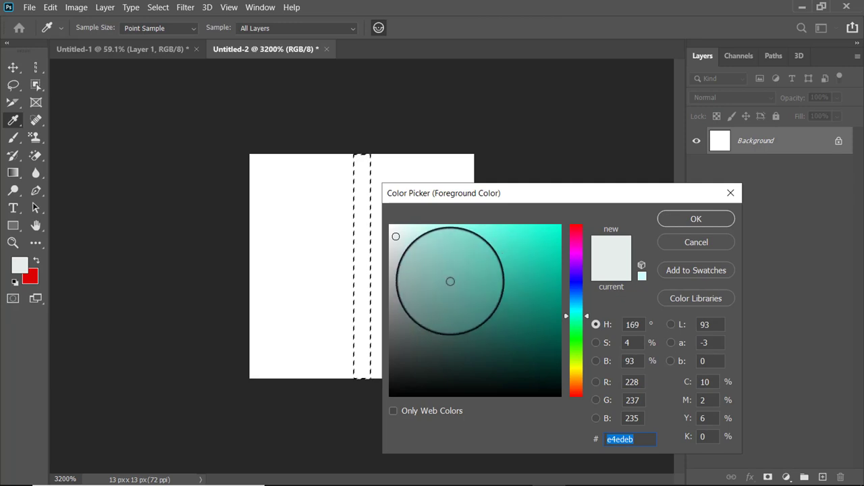
{"action": "mouse_move", "coordinate": [473, 291]}
{"action": "left_mouse_down"}
{"action": "mouse_move", "coordinate": [401, 339]}
{"action": "mouse_move", "coordinate": [390, 301]}
{"action": "mouse_move", "coordinate": [395, 332]}
{"action": "left_mouse_up"}
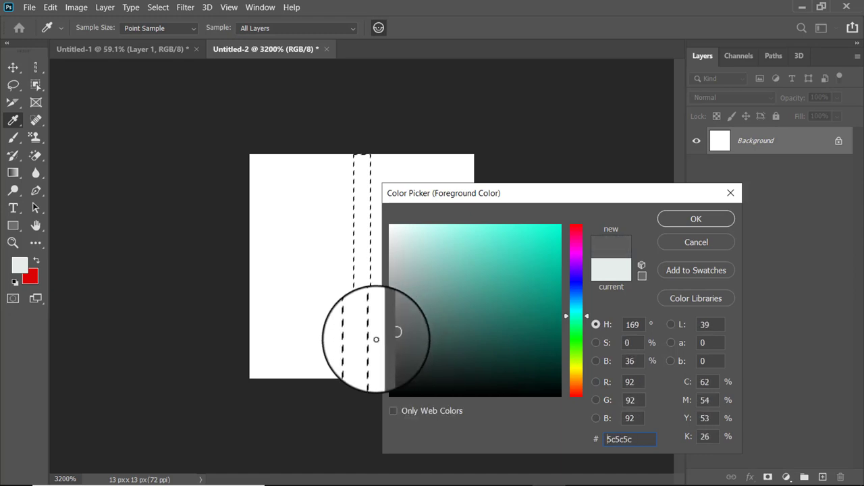
{"action": "left_click", "coordinate": [697, 219]}
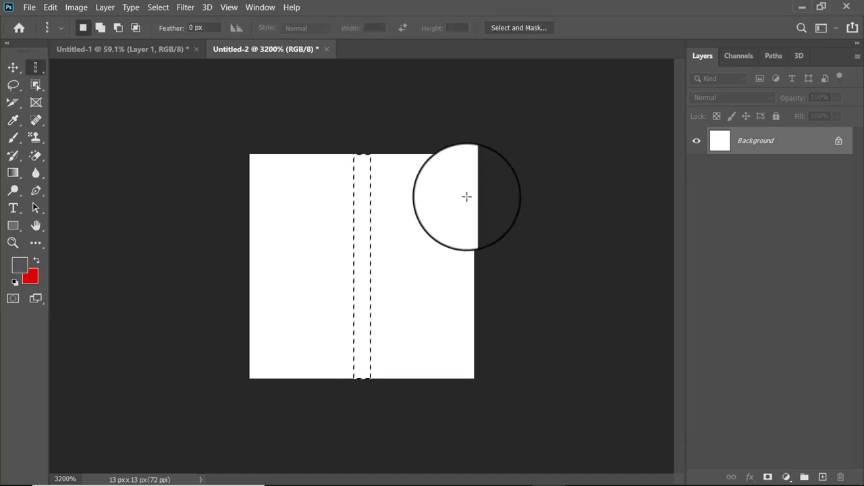
{"action": "key", "text": "alt+Delete"}
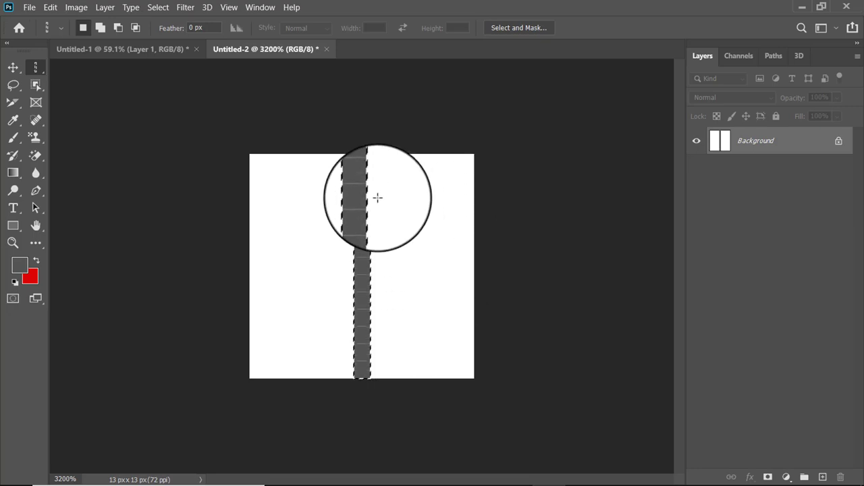
{"action": "key", "text": "ctrl+d"}
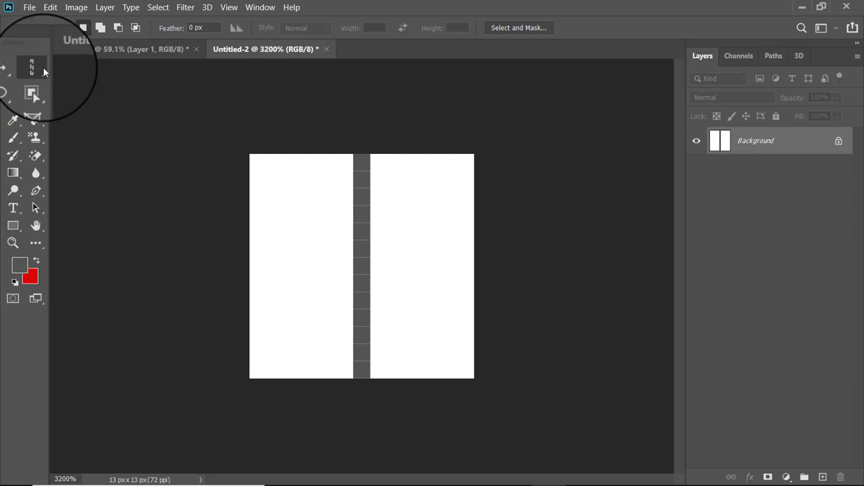
{"action": "right_click", "coordinate": [43, 68]}
{"action": "left_click", "coordinate": [81, 90]}
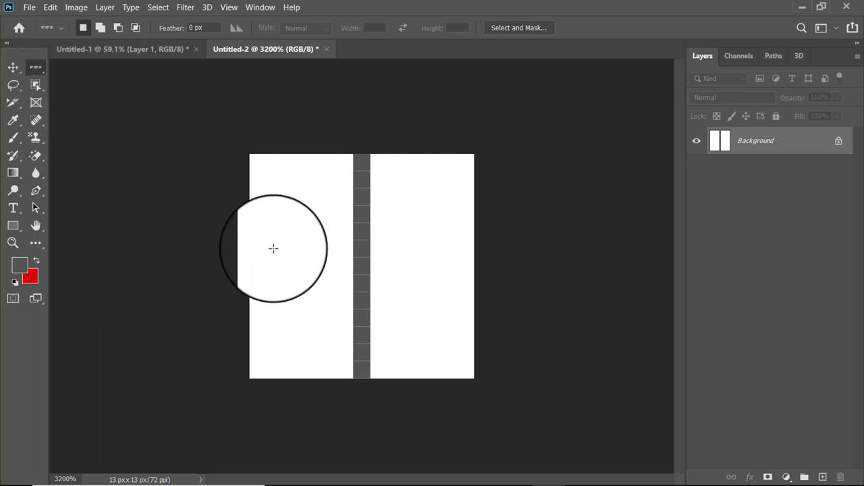
Fill the middle row grey, then undo both the row and column fills
{"action": "left_click", "coordinate": [265, 251]}
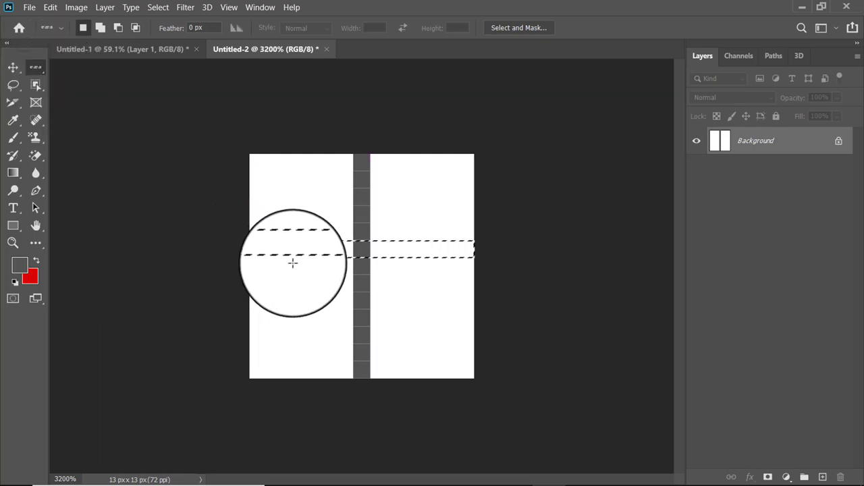
{"action": "left_click", "coordinate": [400, 260]}
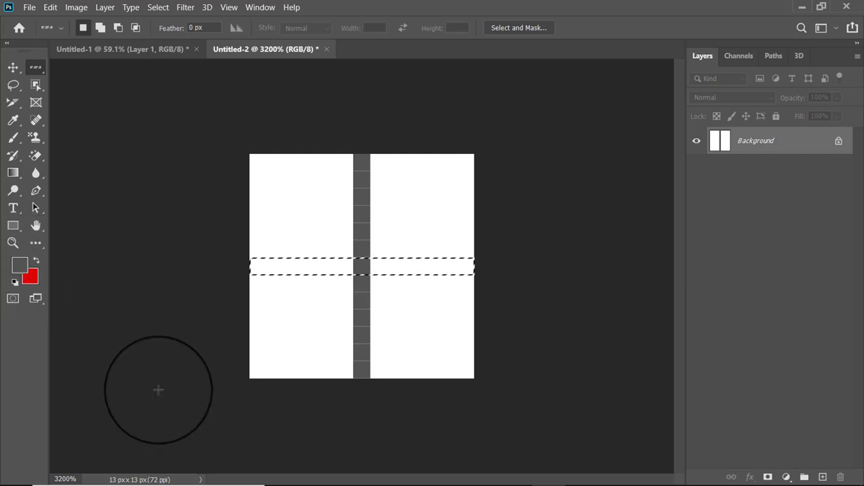
{"action": "key", "text": "alt+BackSpace"}
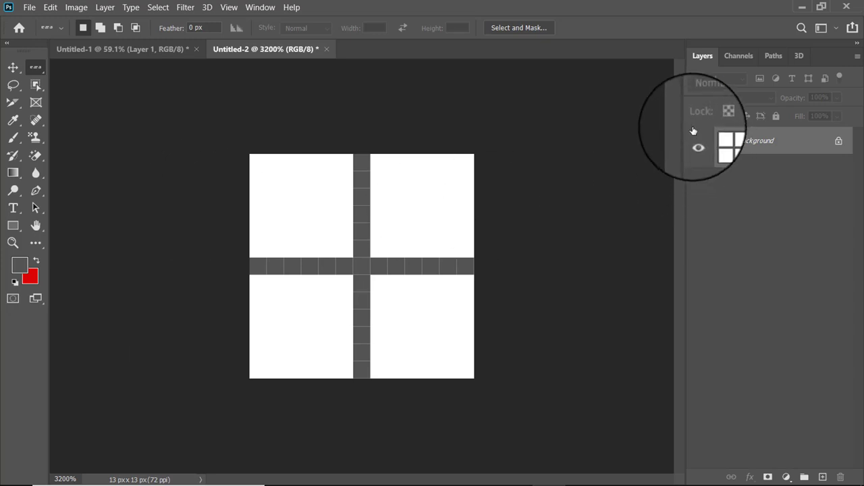
{"action": "key", "text": "Delete"}
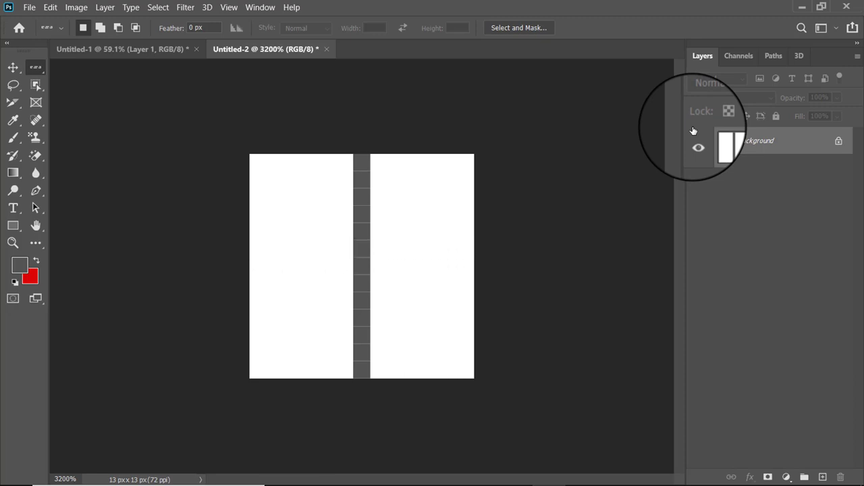
{"action": "key", "text": "Delete"}
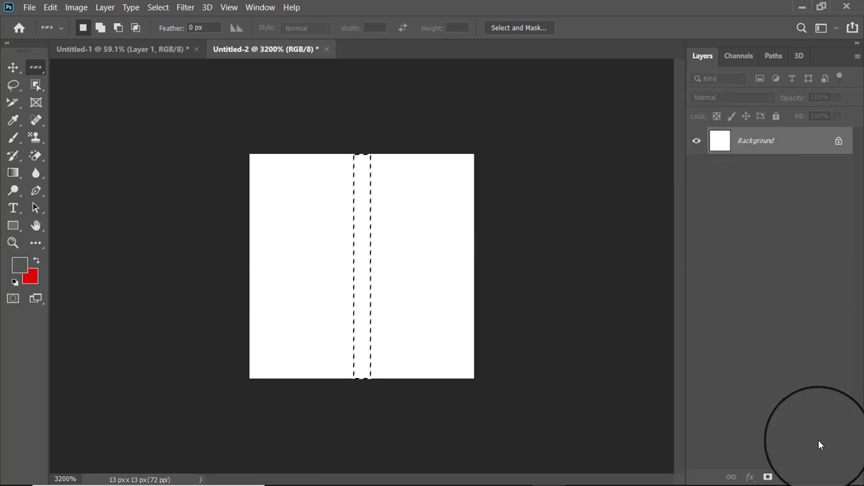
Add Layer 1 and fill the selected single-pixel column with gray
{"action": "left_click", "coordinate": [823, 476]}
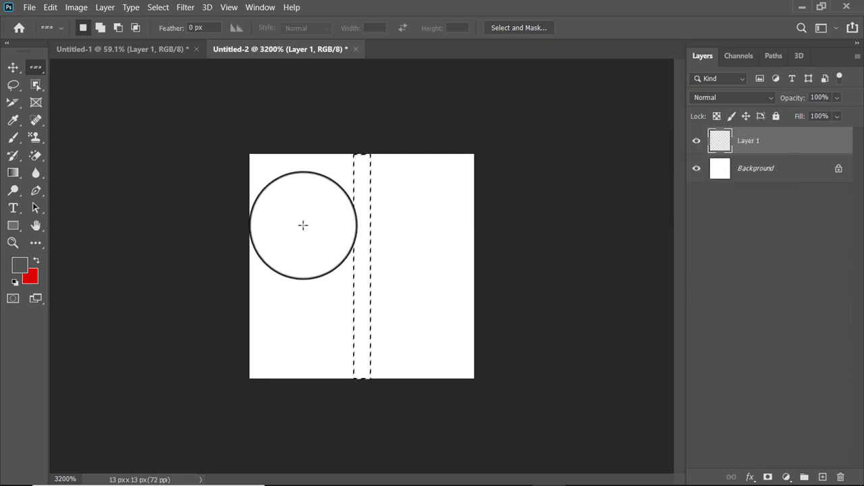
{"action": "key", "text": "alt+BackSpace"}
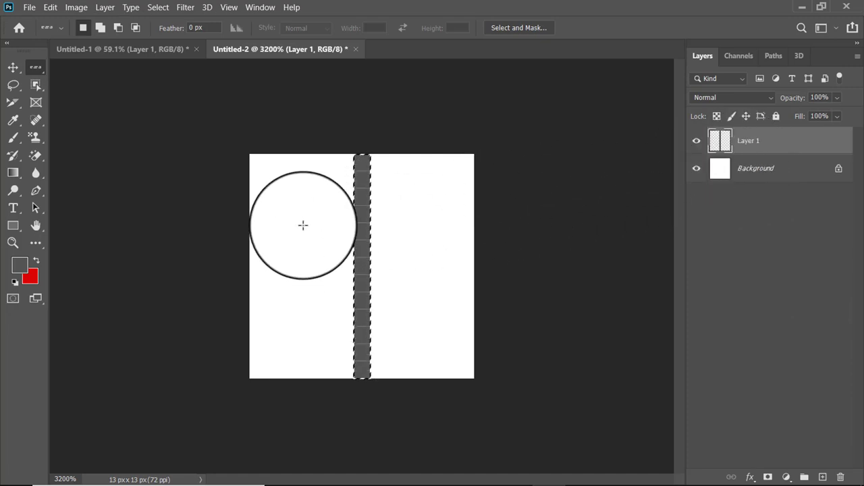
{"action": "right_click", "coordinate": [37, 69]}
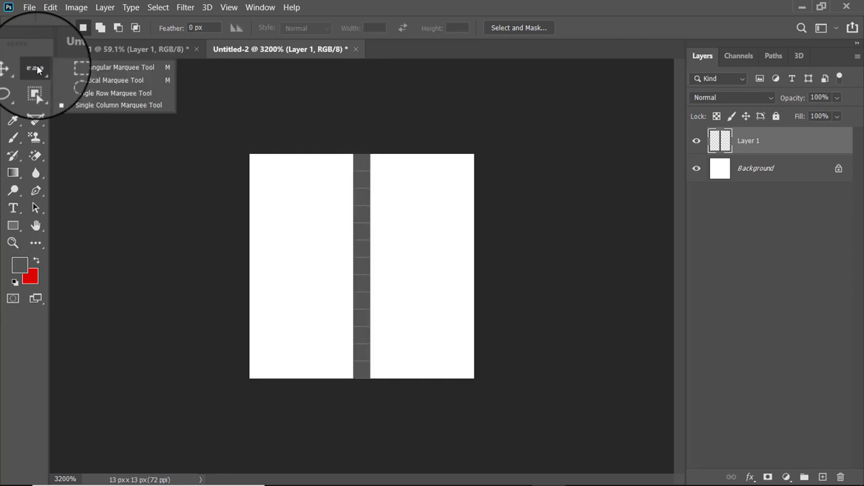
{"action": "left_click", "coordinate": [69, 106]}
{"action": "left_click", "coordinate": [258, 239]}
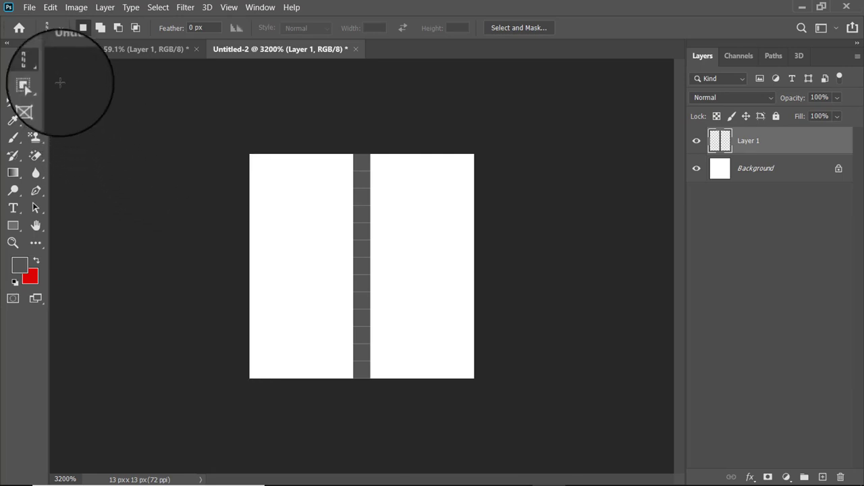
Fill a single-pixel row across the tile's middle dark gray, deselect, and hide the Background
{"action": "right_click", "coordinate": [37, 68]}
{"action": "left_click", "coordinate": [62, 93]}
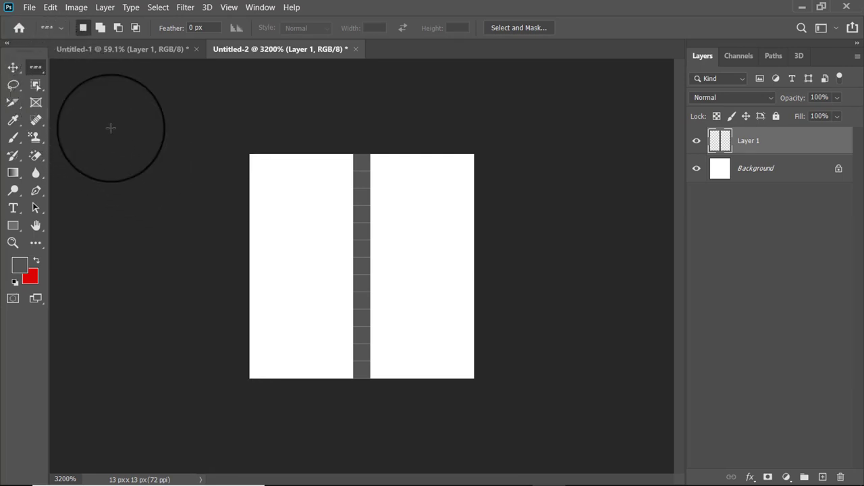
{"action": "left_click", "coordinate": [280, 262]}
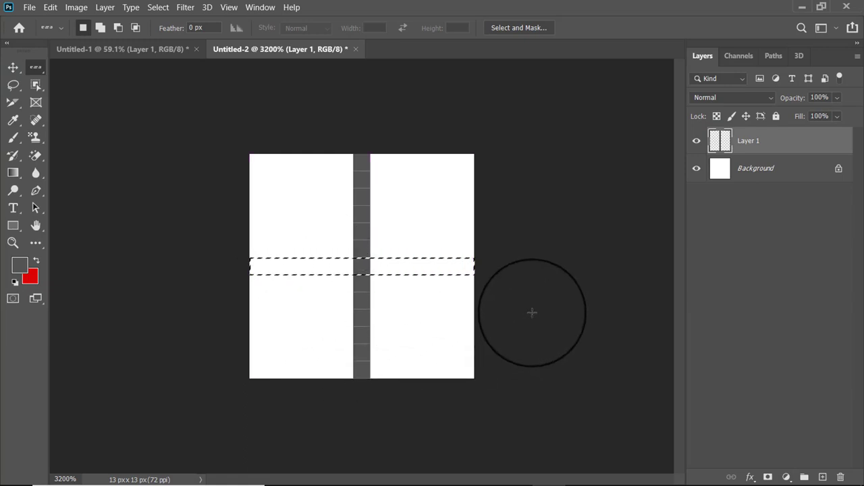
{"action": "key", "text": "alt+BackSpace"}
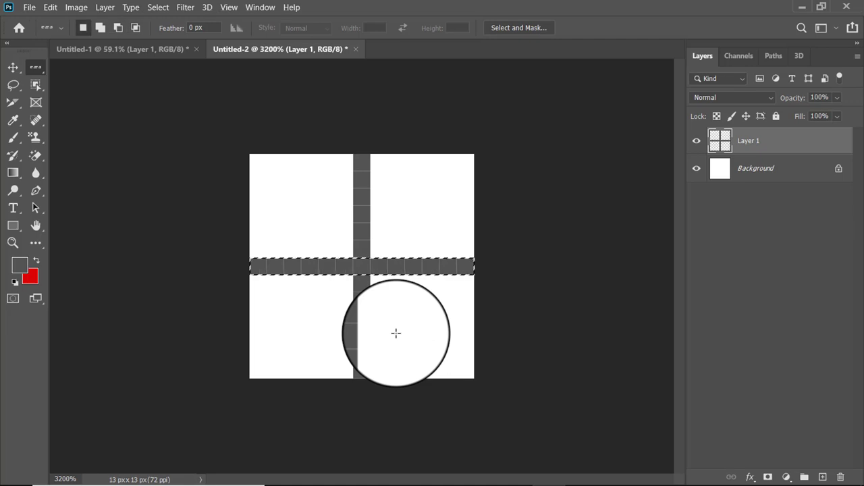
{"action": "key", "text": "ctrl+d"}
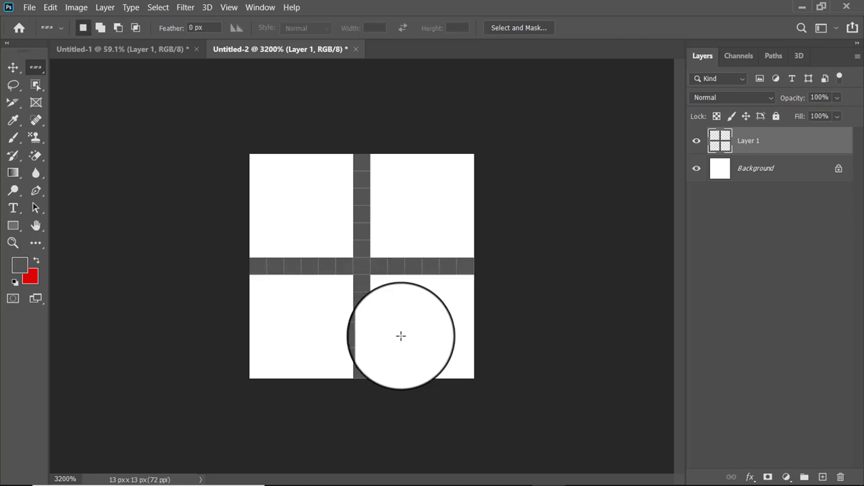
{"action": "left_click", "coordinate": [695, 171]}
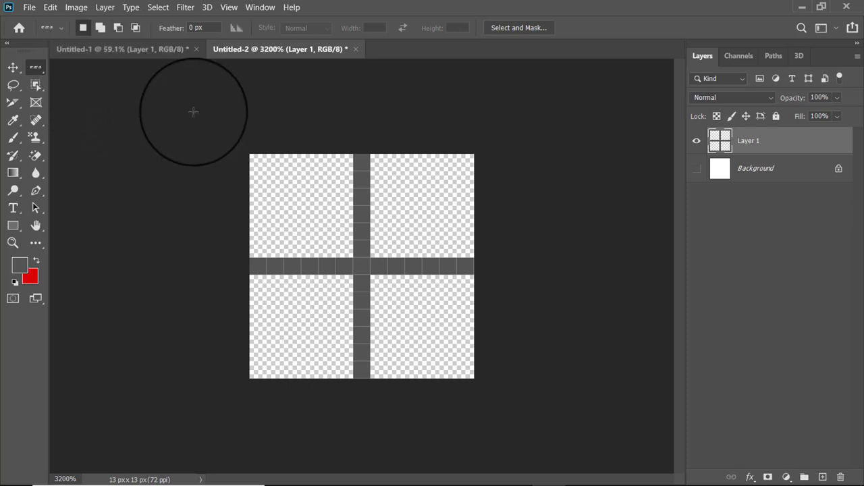
Define the cross tile as a pattern named 'logo' and close the Untitled-2 document
{"action": "left_click", "coordinate": [50, 8]}
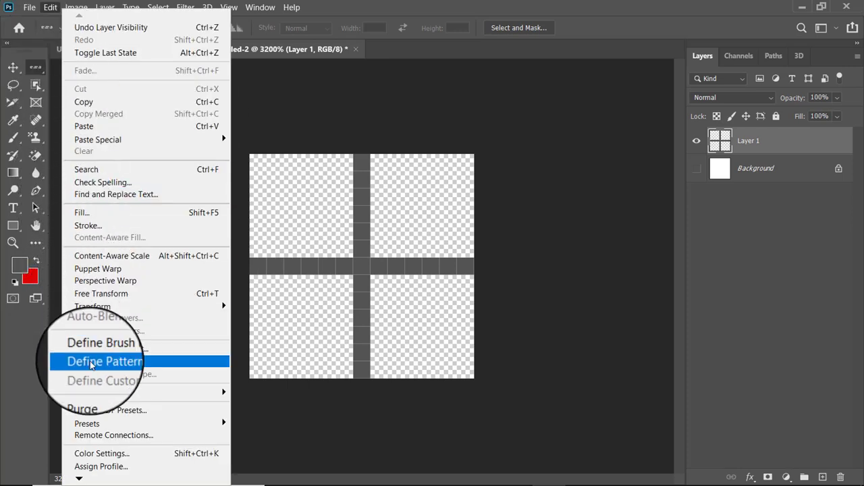
{"action": "left_click", "coordinate": [94, 359]}
{"action": "type", "text": "logo"}
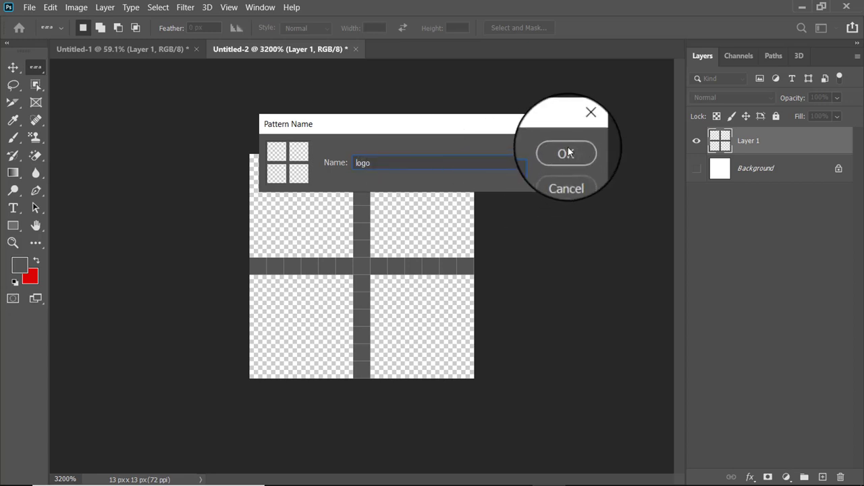
{"action": "left_click", "coordinate": [567, 152]}
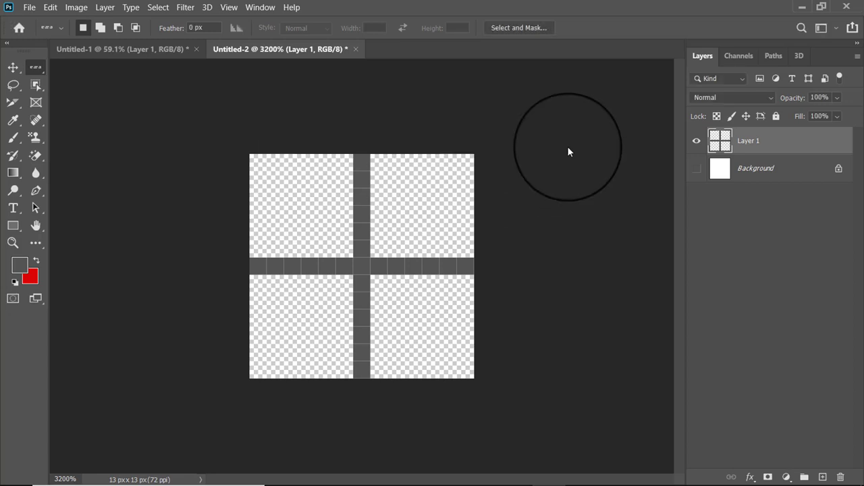
{"action": "left_click", "coordinate": [358, 50]}
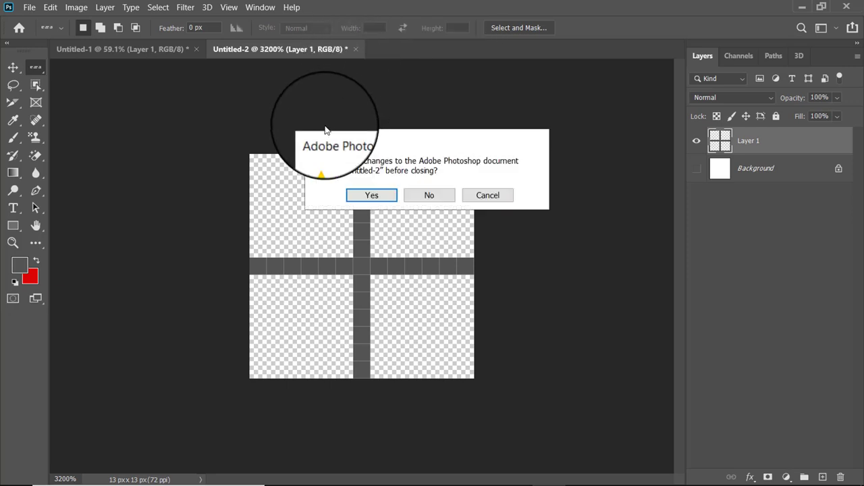
Discard the tile's changes, then fill Layer 1 with the new 'logo' cross pattern
{"action": "left_click", "coordinate": [432, 193]}
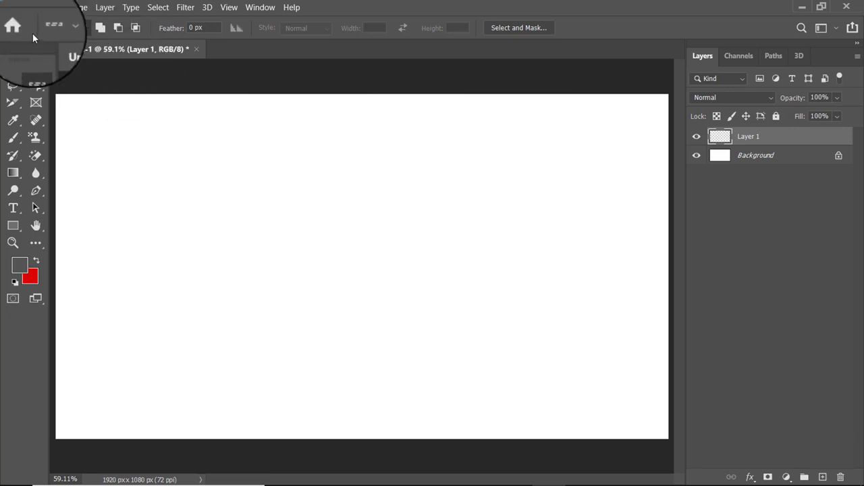
{"action": "left_click", "coordinate": [29, 8]}
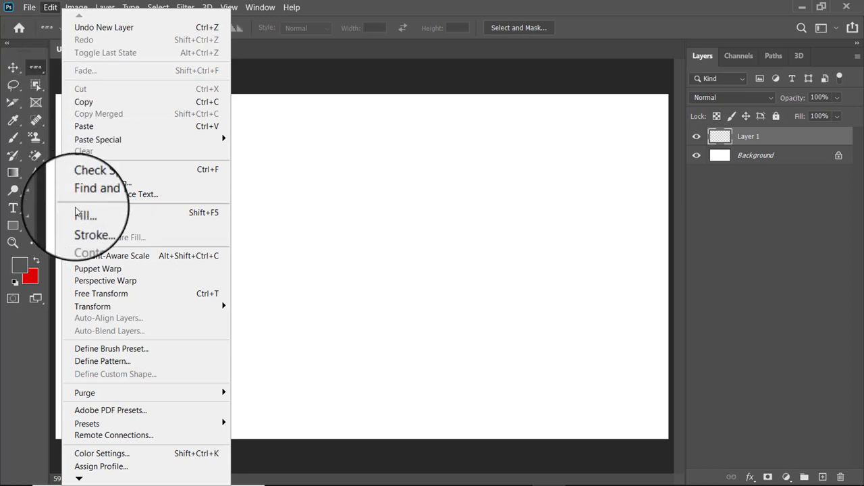
{"action": "left_click", "coordinate": [81, 213]}
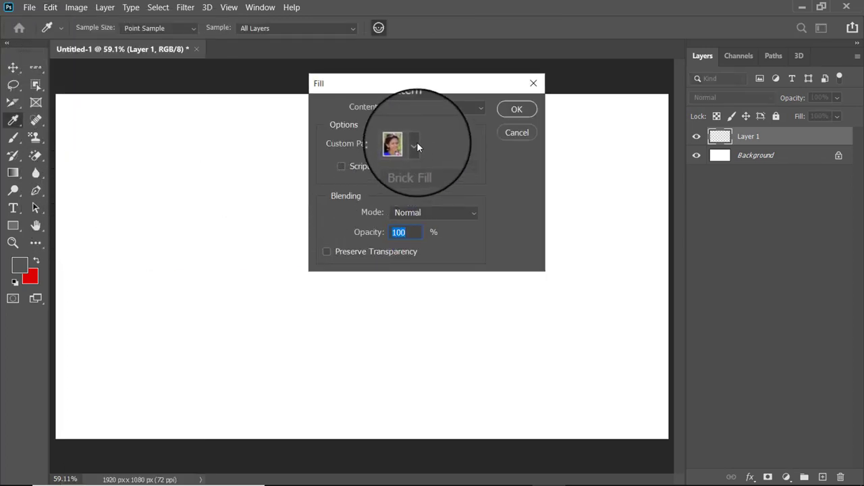
{"action": "left_click", "coordinate": [414, 140]}
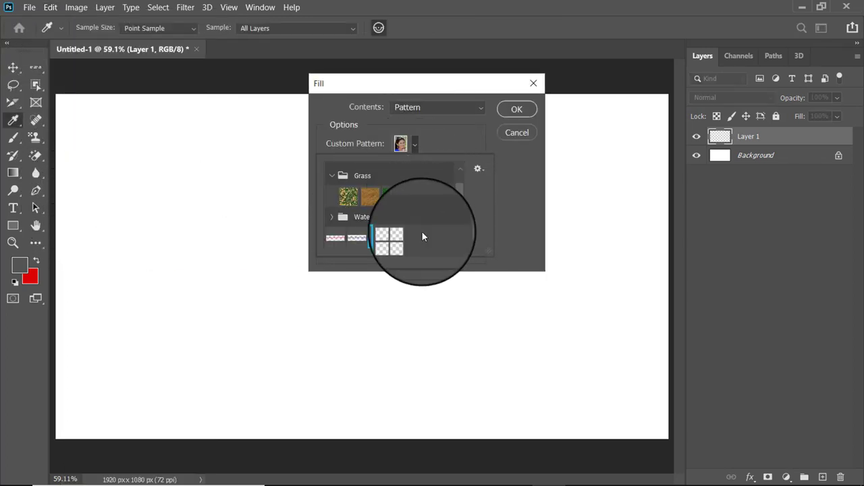
{"action": "left_click", "coordinate": [400, 238]}
{"action": "left_click", "coordinate": [507, 109]}
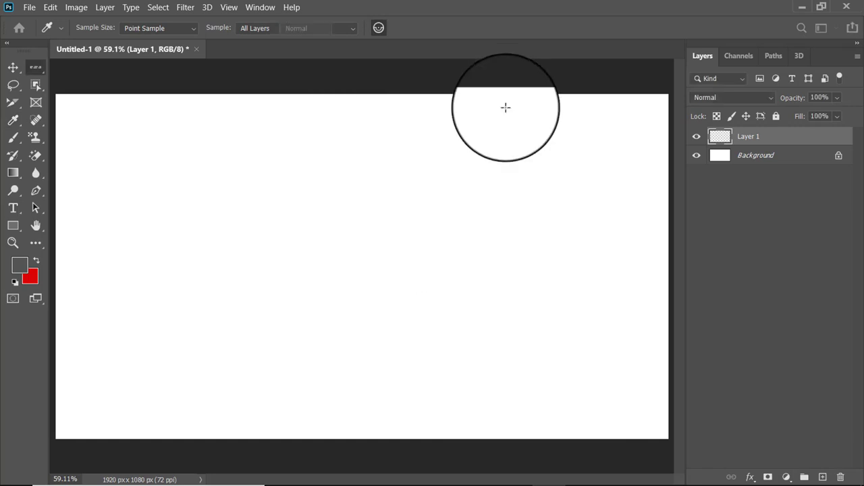
{"action": "key", "text": "m"}
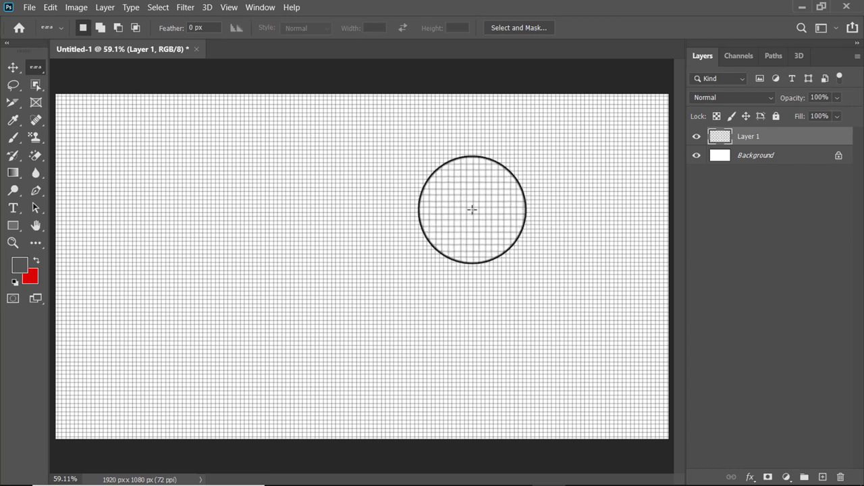
Set the grid Layer 1 opacity to 80%, then select the Background layer
{"action": "scroll", "coordinate": [472, 210], "scroll_direction": "up", "scroll_amount": 1}
{"action": "scroll", "coordinate": [473, 211], "scroll_direction": "up", "scroll_amount": 2}
{"action": "scroll", "coordinate": [474, 213], "scroll_direction": "up", "scroll_amount": 1}
{"action": "scroll", "coordinate": [476, 215], "scroll_direction": "up", "scroll_amount": 1}
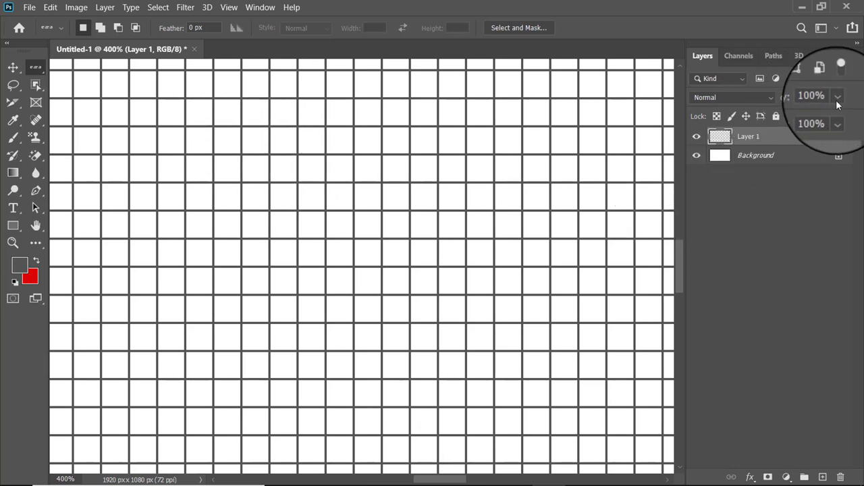
{"action": "left_click", "coordinate": [838, 99]}
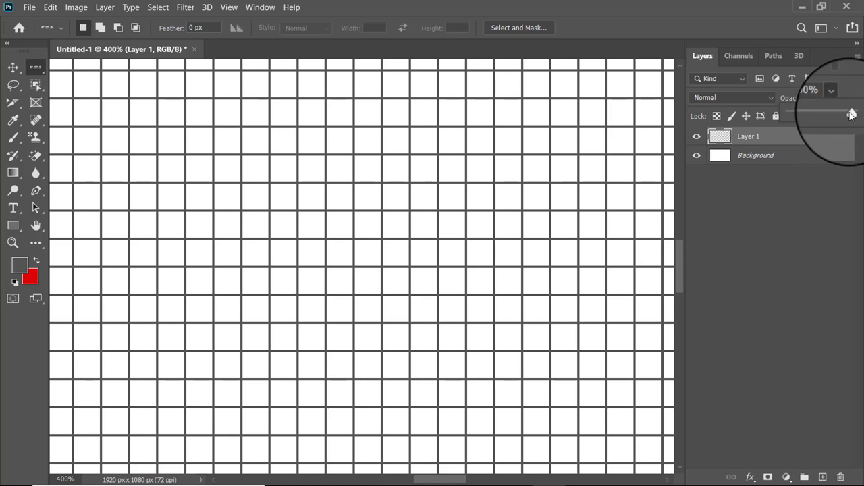
{"action": "mouse_move", "coordinate": [851, 115]}
{"action": "left_mouse_down"}
{"action": "mouse_move", "coordinate": [798, 116]}
{"action": "mouse_move", "coordinate": [839, 116]}
{"action": "left_mouse_up"}
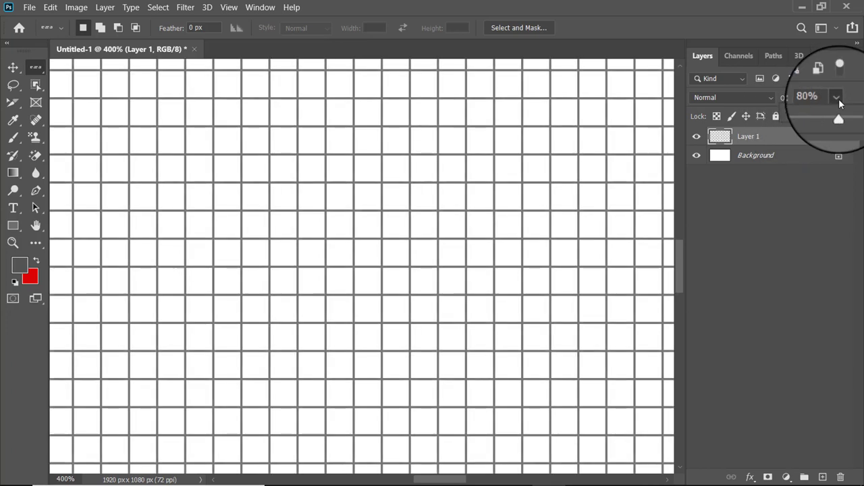
{"action": "left_click", "coordinate": [838, 100]}
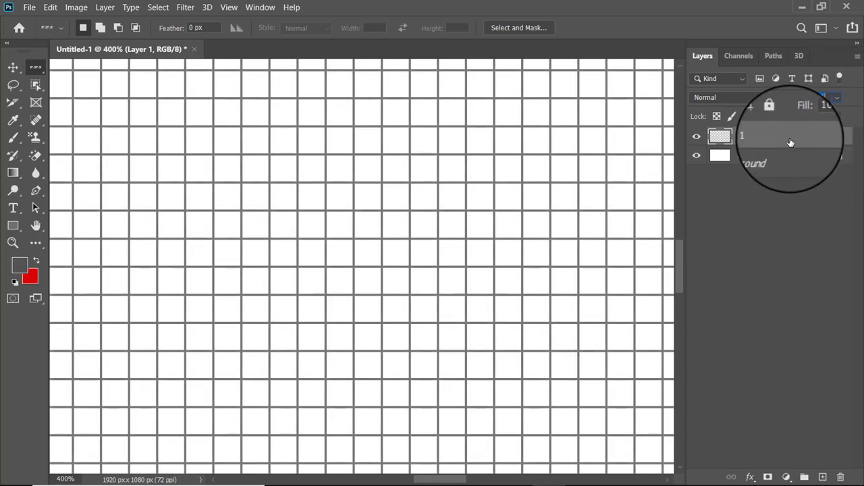
{"action": "left_click", "coordinate": [759, 156]}
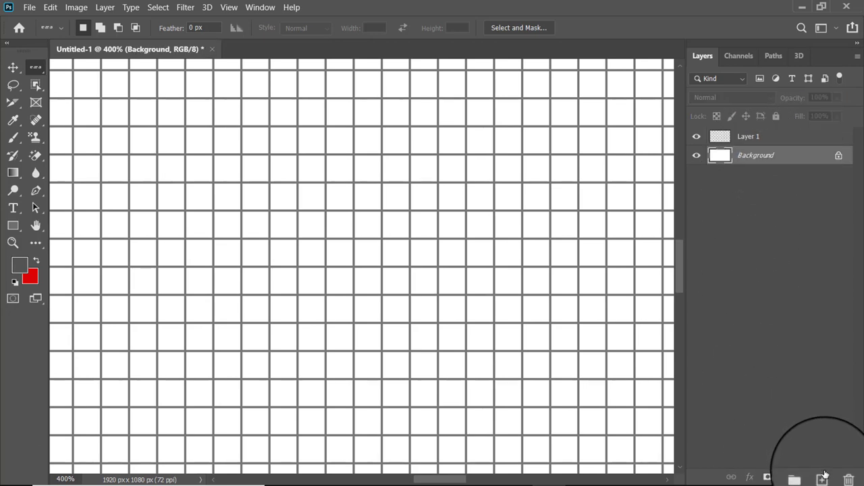
Add Layer 2 and fill it with cyan #04c0dc as the background colour
{"action": "left_click", "coordinate": [823, 478]}
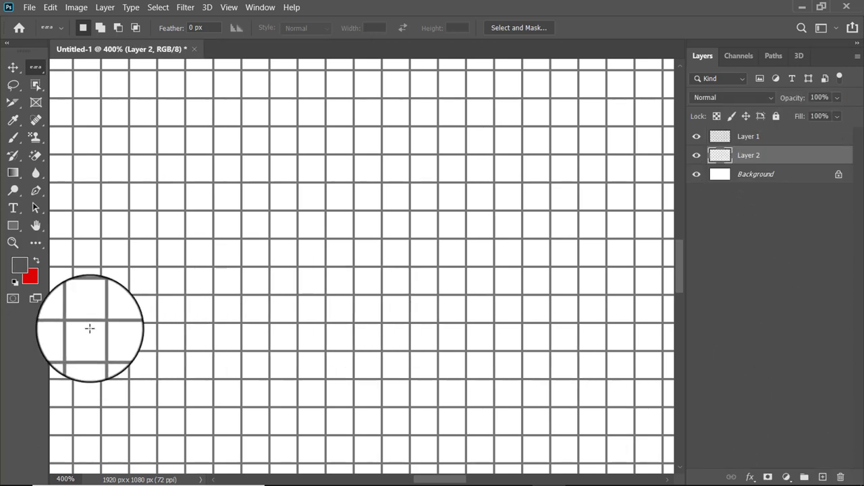
{"action": "left_click", "coordinate": [33, 277]}
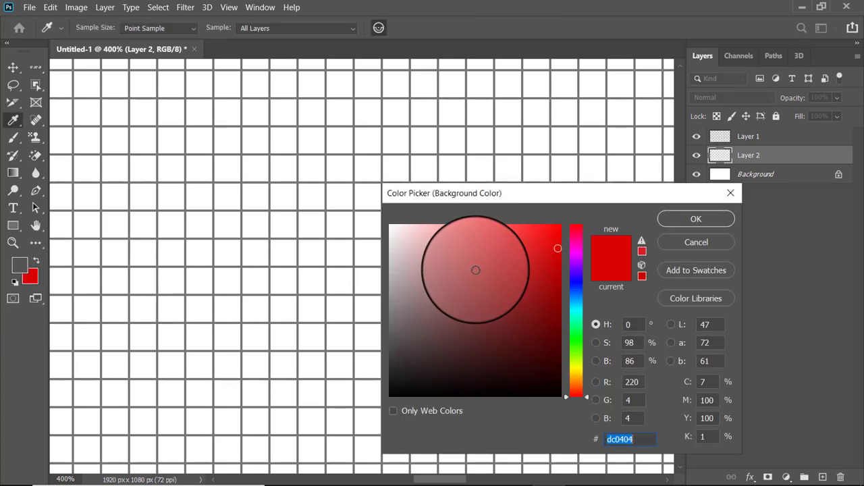
{"action": "left_click", "coordinate": [576, 307]}
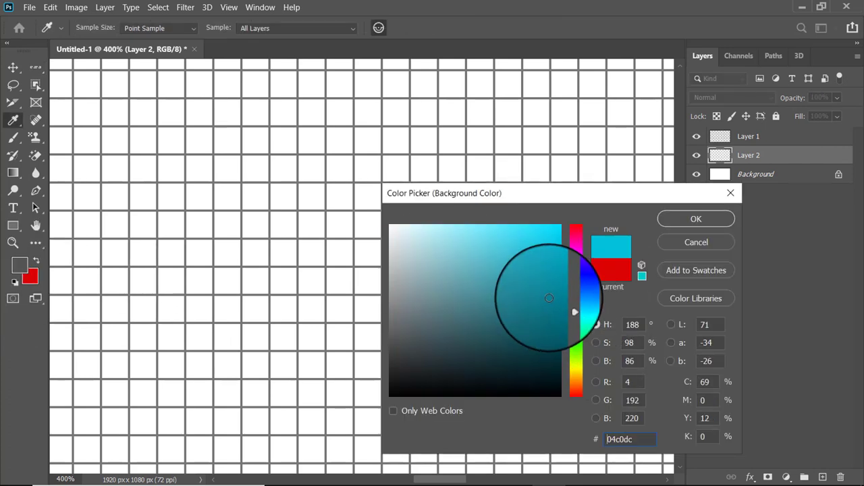
{"action": "left_click", "coordinate": [681, 212]}
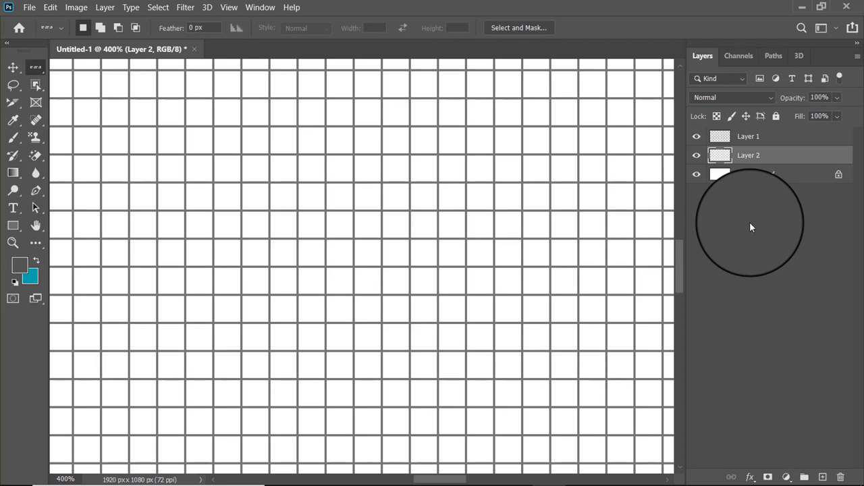
{"action": "key", "text": "ctrl+BackSpace"}
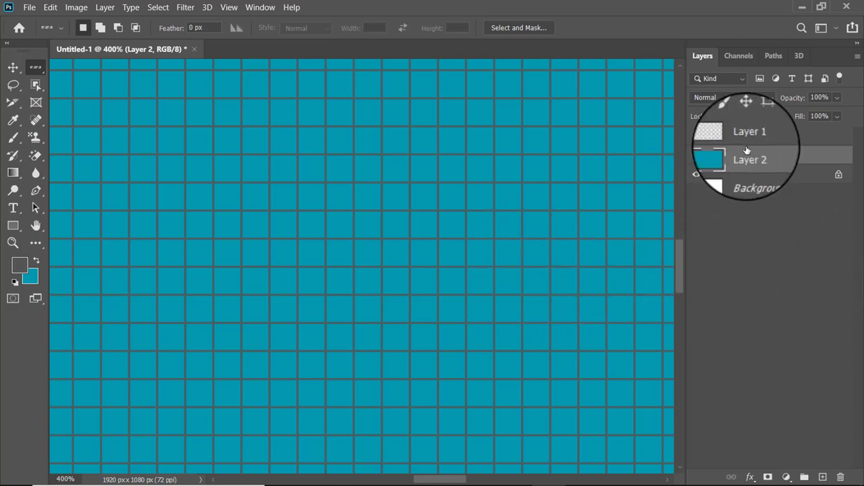
Set Layer 2's cyan fill to 60% opacity and fit the canvas on screen
{"action": "left_click", "coordinate": [839, 101]}
{"action": "mouse_move", "coordinate": [843, 111]}
{"action": "left_mouse_down"}
{"action": "mouse_move", "coordinate": [816, 123]}
{"action": "mouse_move", "coordinate": [827, 119]}
{"action": "left_mouse_up"}
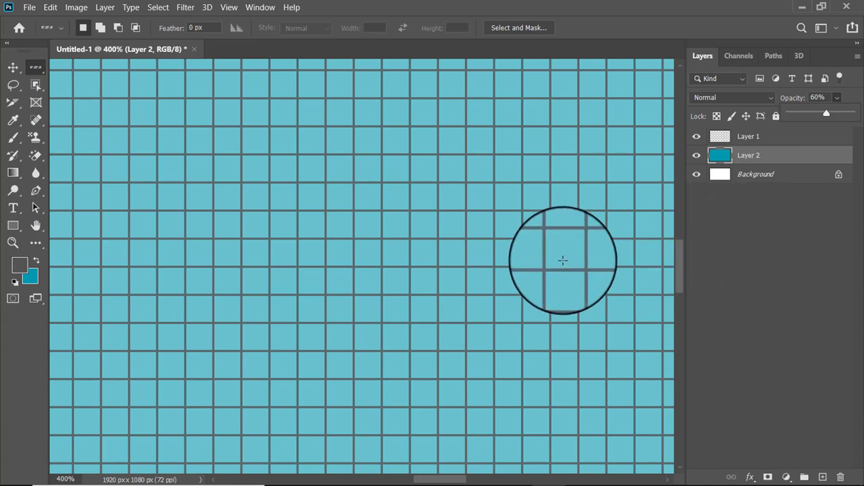
{"action": "left_click", "coordinate": [13, 67]}
{"action": "key", "text": "ctrl+0"}
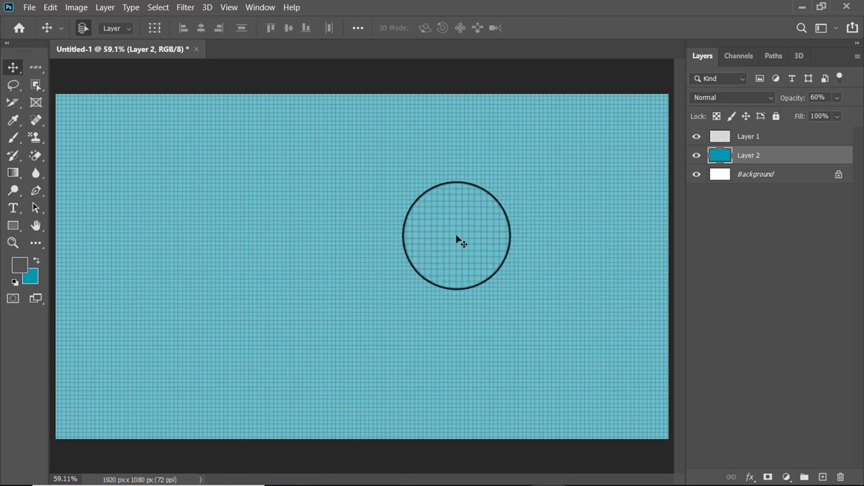